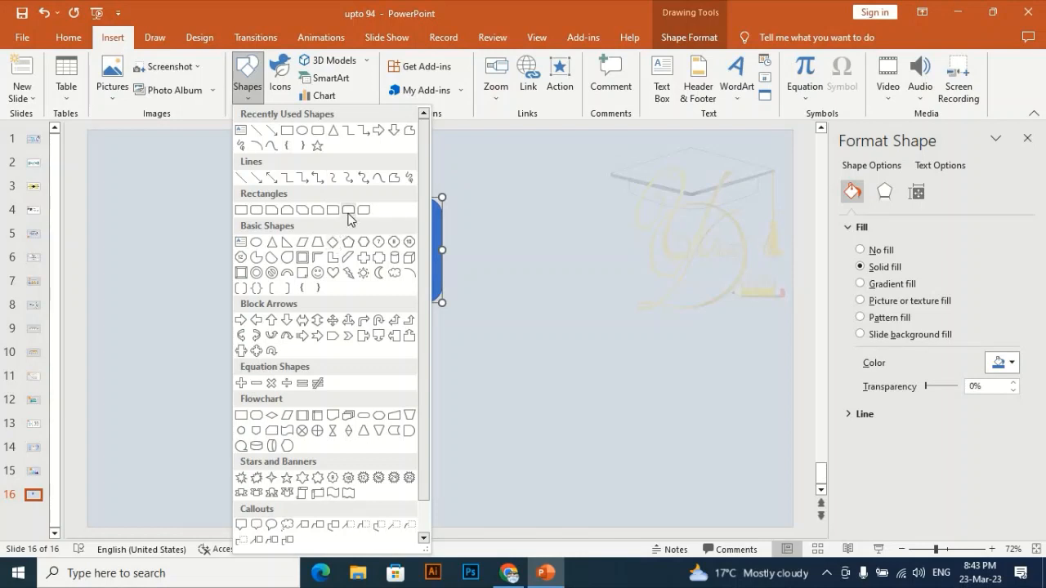
- Draw a Round Same Side Corner rectangle about 1.99" wide and 0.81" high over the square's upper part, matching its corner rounding
{"action": "left_click", "coordinate": [348, 210]}
{"action": "mouse_move", "coordinate": [238, 196]}
{"action": "left_mouse_down"}
{"action": "mouse_move", "coordinate": [329, 234]}
{"action": "mouse_move", "coordinate": [322, 242]}
{"action": "mouse_move", "coordinate": [397, 226]}
{"action": "mouse_move", "coordinate": [387, 217]}
{"action": "mouse_move", "coordinate": [457, 215]}
{"action": "mouse_move", "coordinate": [426, 204]}
{"action": "left_mouse_up"}
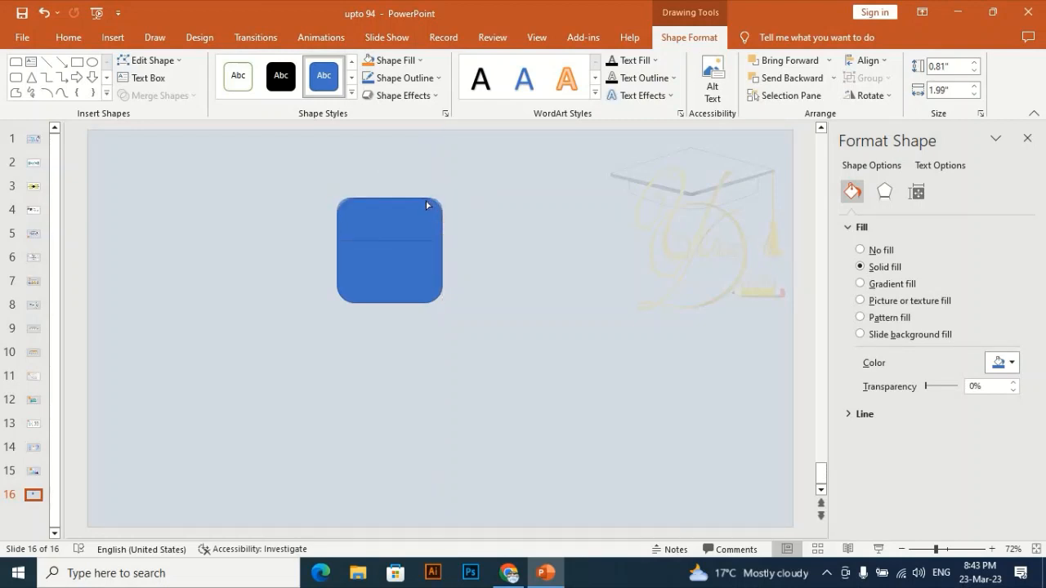
{"action": "left_click", "coordinate": [425, 203]}
{"action": "left_click", "coordinate": [306, 209]}
- Give the large rounded square a gradient fill and remove its two intermediate gradient stops
{"action": "left_click", "coordinate": [370, 259]}
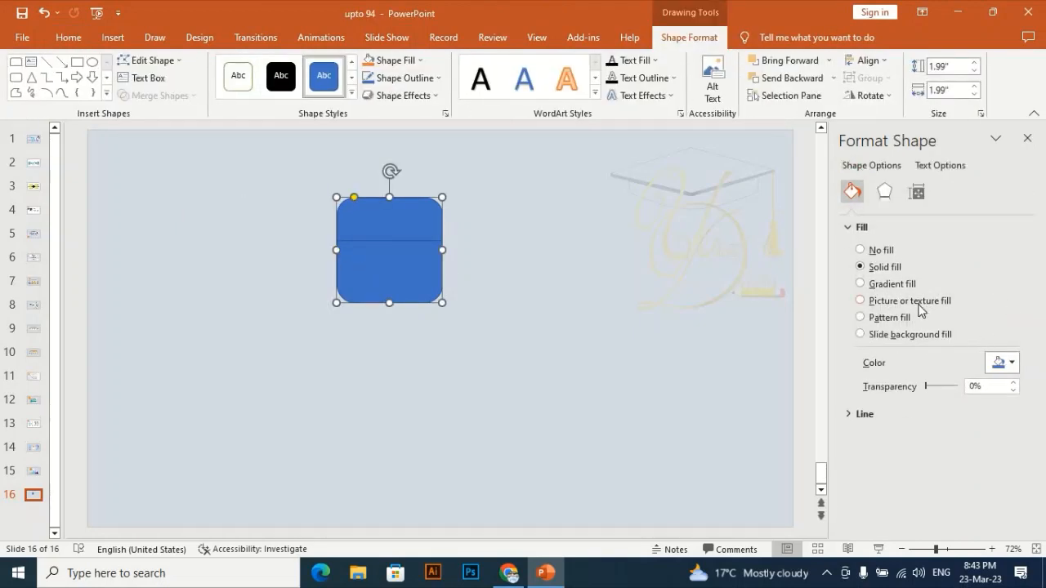
{"action": "left_click", "coordinate": [890, 284]}
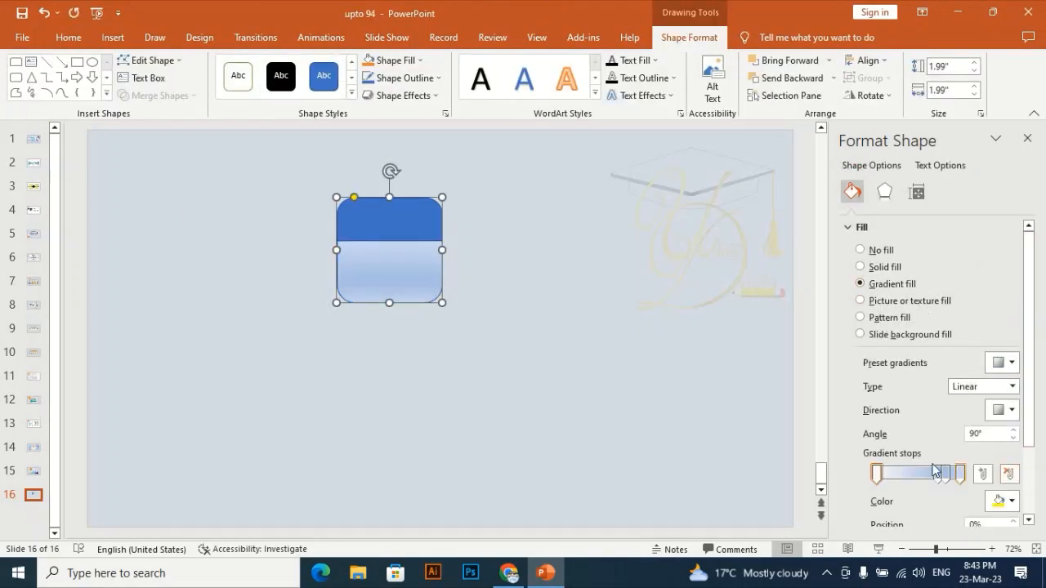
{"action": "left_click", "coordinate": [948, 474]}
{"action": "scroll", "coordinate": [1010, 476], "scroll_direction": "down", "scroll_amount": 2}
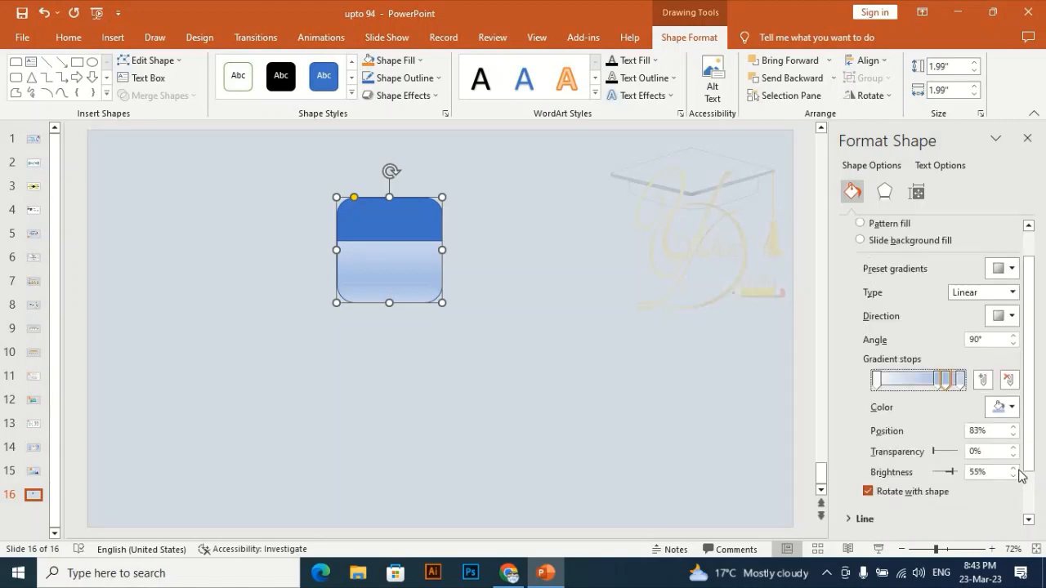
{"action": "left_click", "coordinate": [1008, 380]}
{"action": "left_click", "coordinate": [1008, 380]}
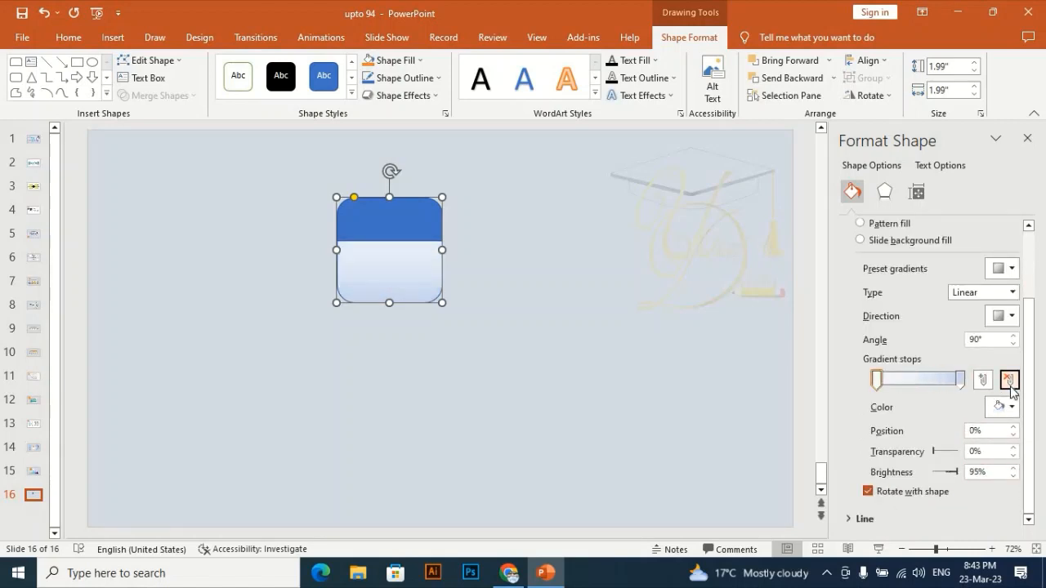
- Colour the square's 100% gradient stop white darkened by 15% and its 0% stop plain white
{"action": "left_click", "coordinate": [960, 381]}
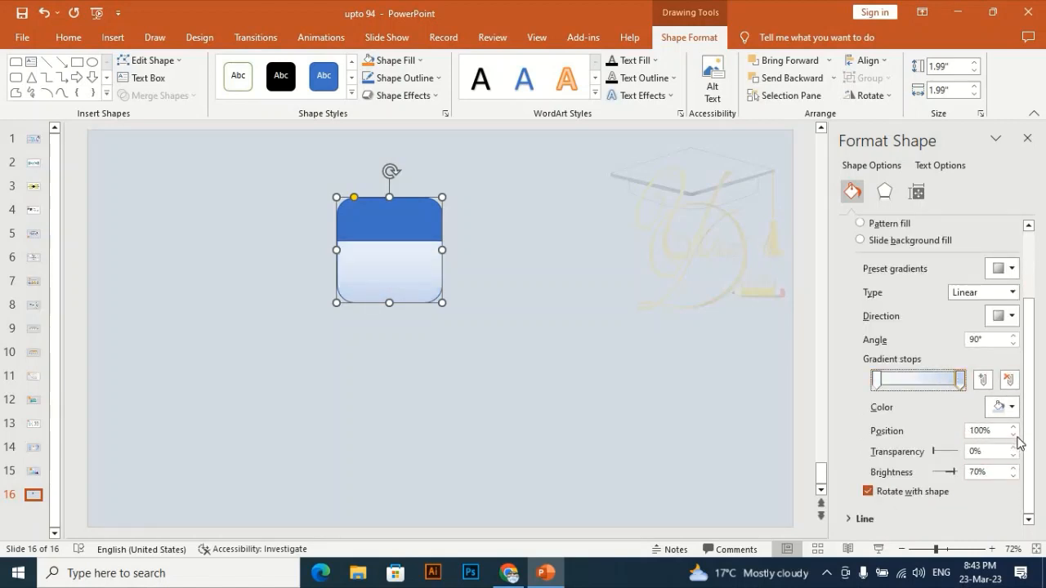
{"action": "left_click", "coordinate": [1012, 407]}
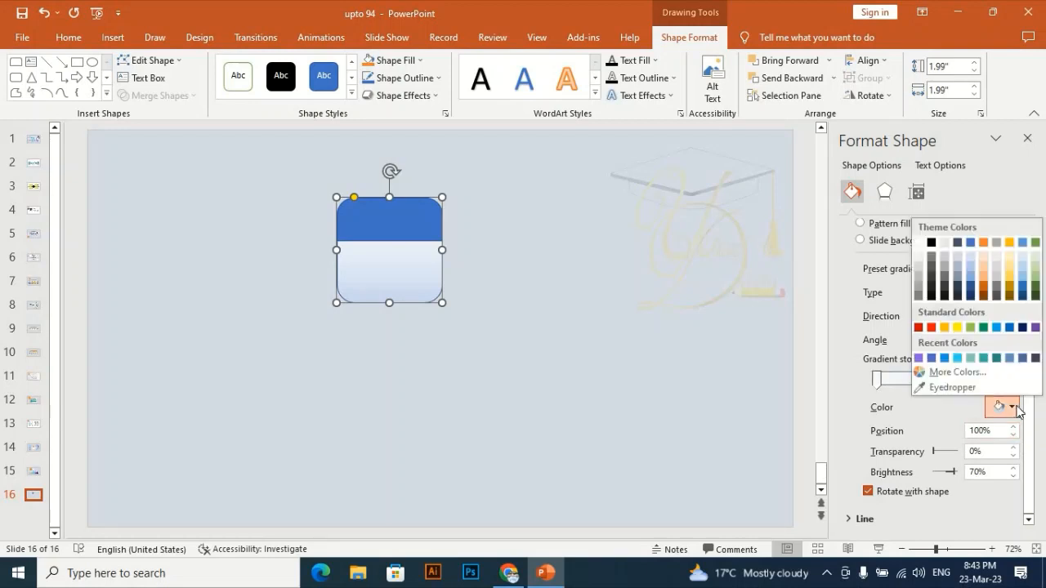
{"action": "left_click", "coordinate": [921, 270]}
{"action": "left_click", "coordinate": [877, 378]}
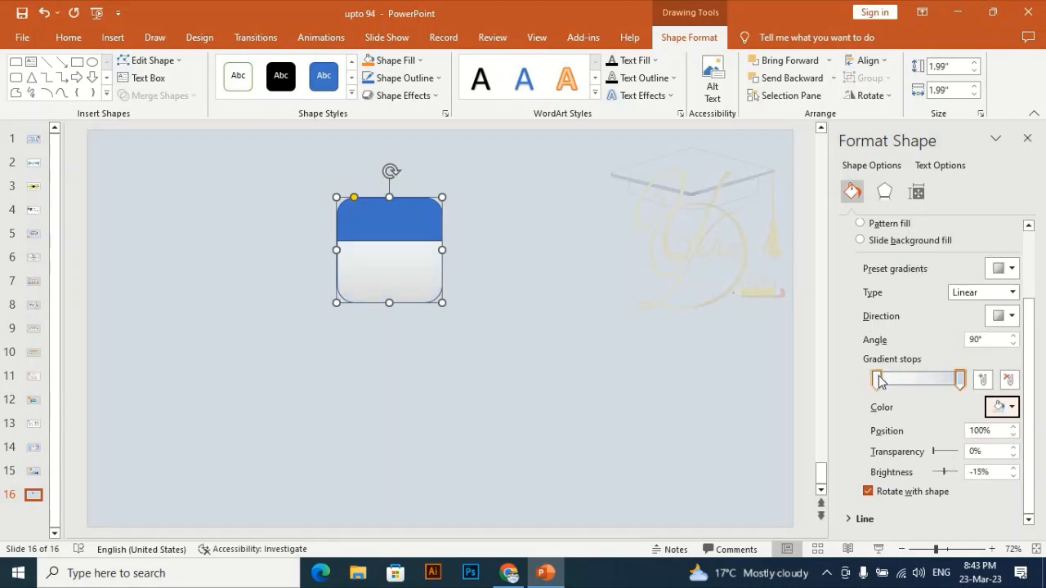
{"action": "left_click", "coordinate": [1012, 406]}
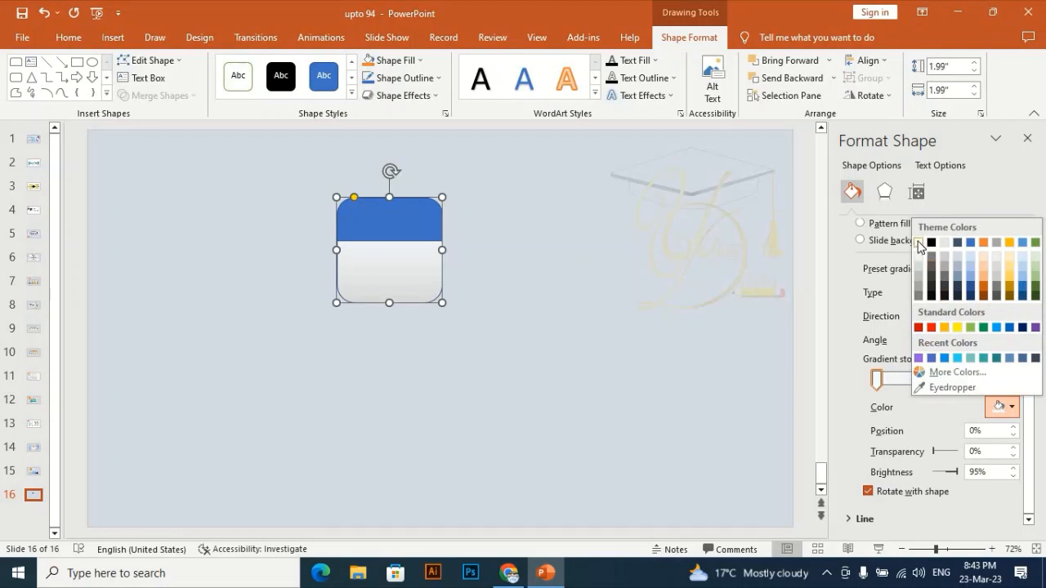
{"action": "left_click", "coordinate": [918, 243]}
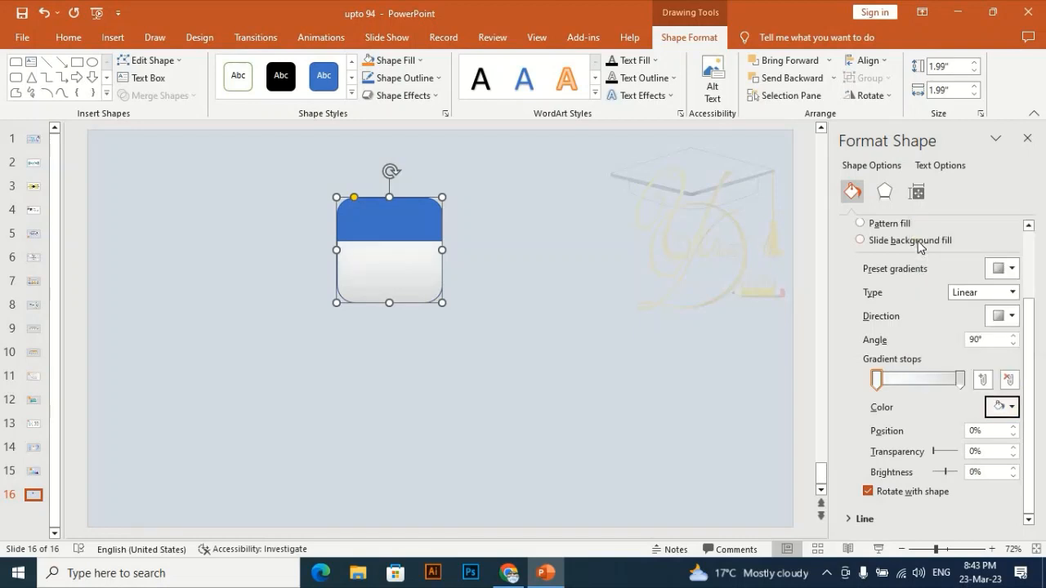
- Set the square's linear gradient direction to upward at 270° and give the shape a white outline
{"action": "left_click", "coordinate": [1003, 316]}
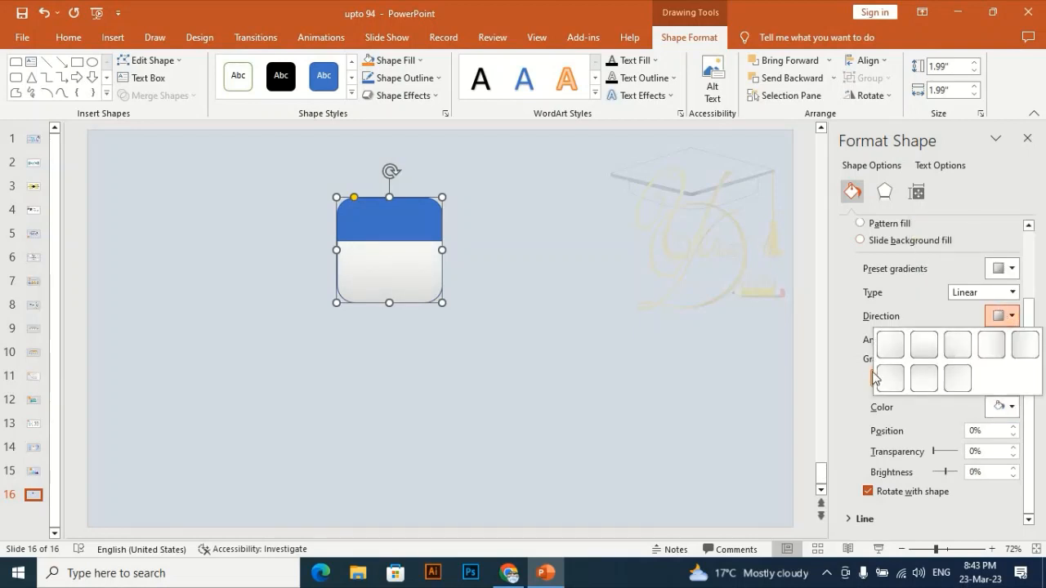
{"action": "left_click", "coordinate": [923, 377]}
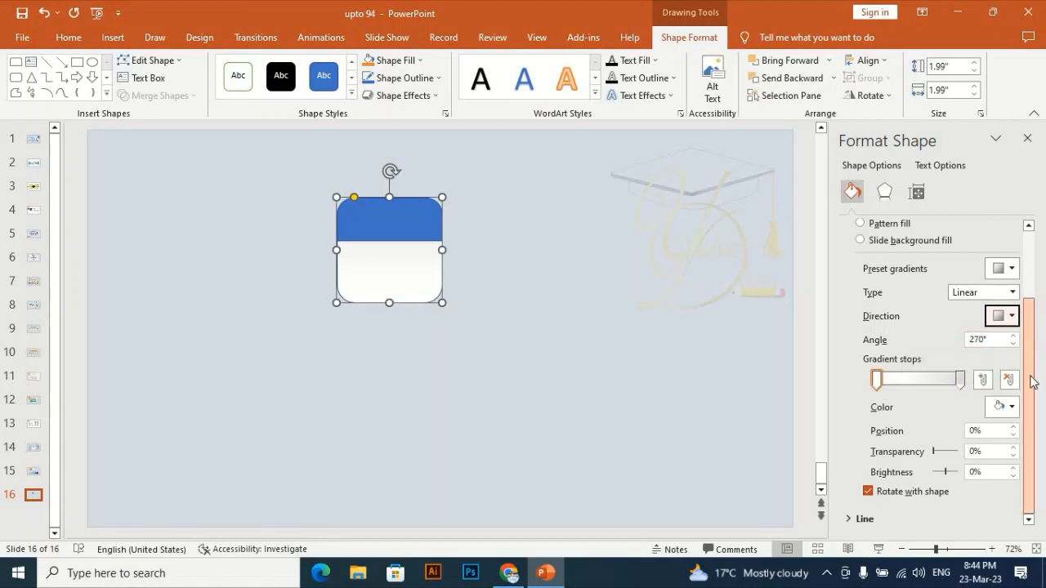
{"action": "left_click", "coordinate": [408, 77]}
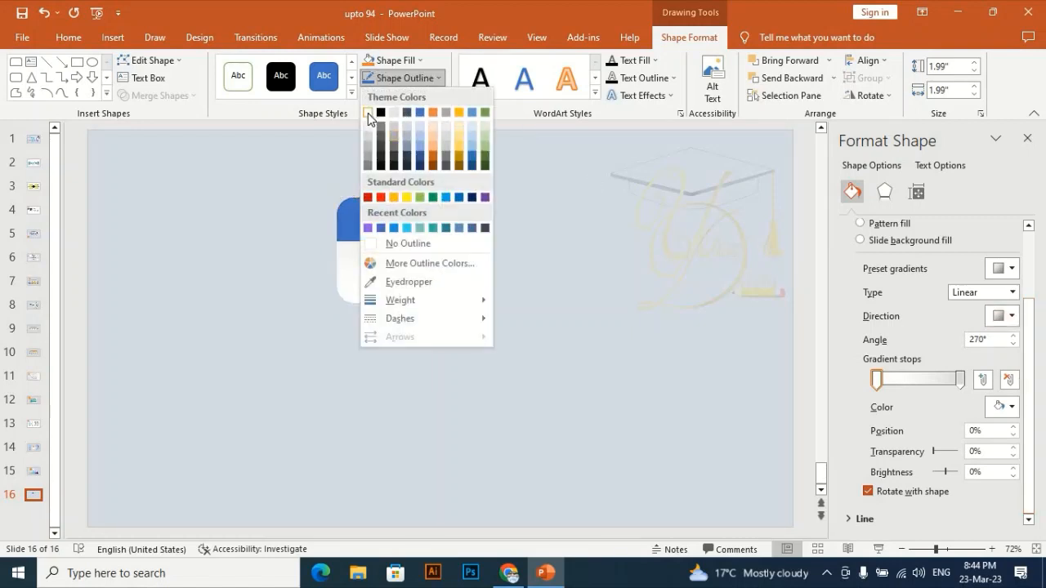
{"action": "left_click", "coordinate": [369, 112]}
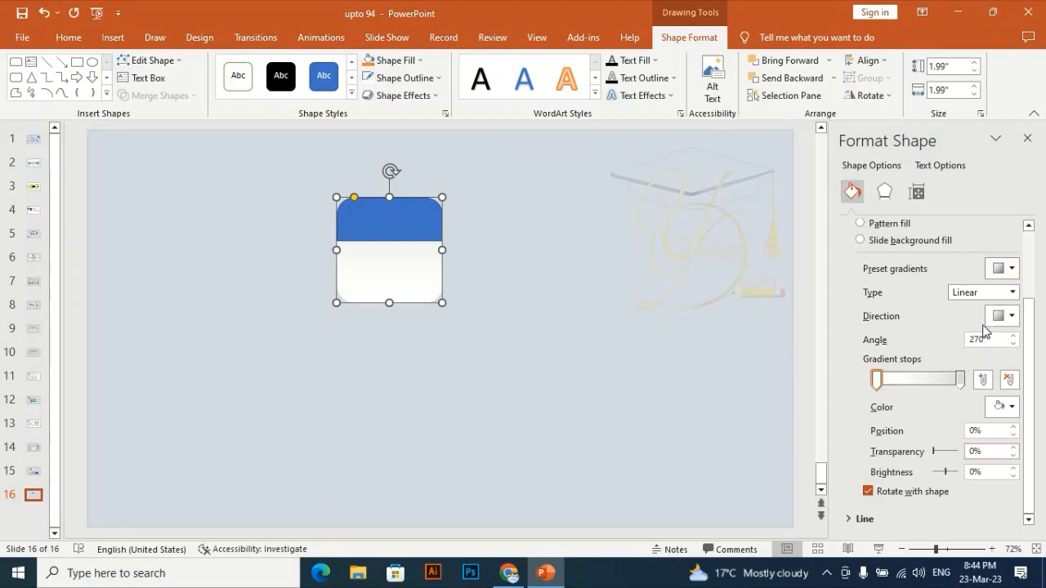
- Add an outer bottom-offset shadow to the square with 80% transparency, 104% size and 9 pt blur
{"action": "left_click", "coordinate": [884, 191]}
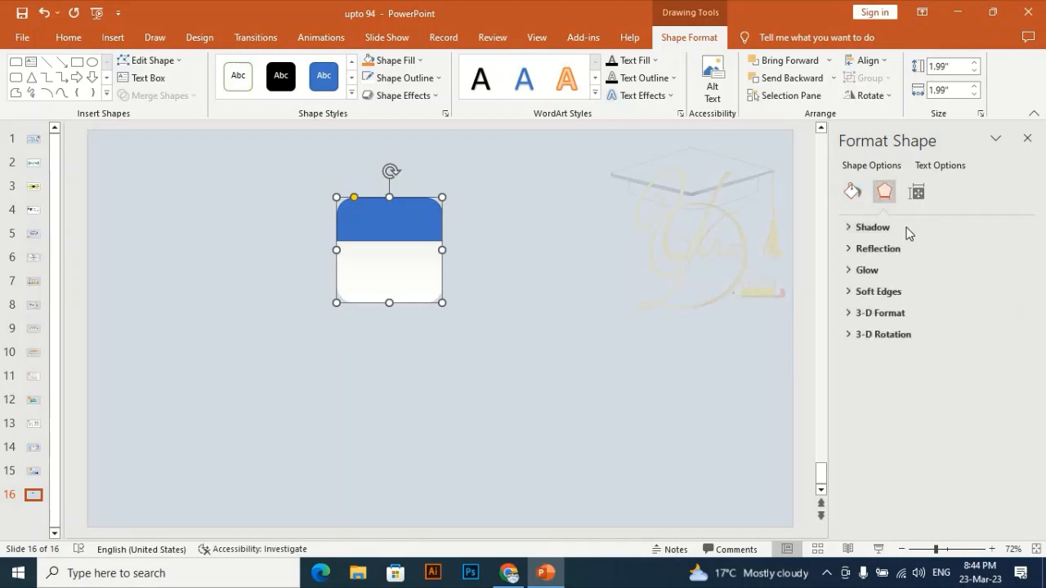
{"action": "left_click", "coordinate": [898, 224]}
{"action": "left_click", "coordinate": [1011, 250]}
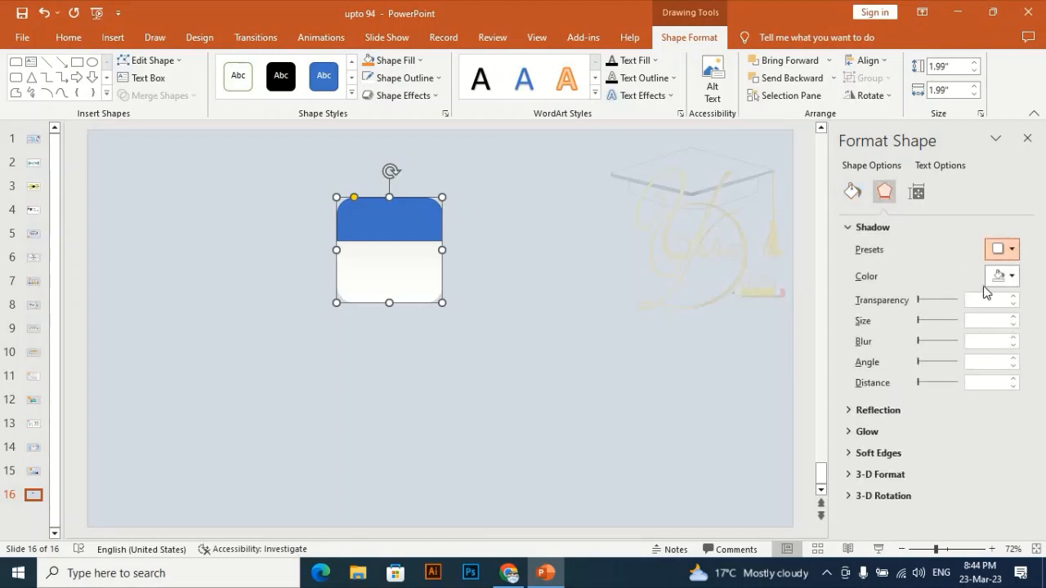
{"action": "left_click", "coordinate": [970, 355]}
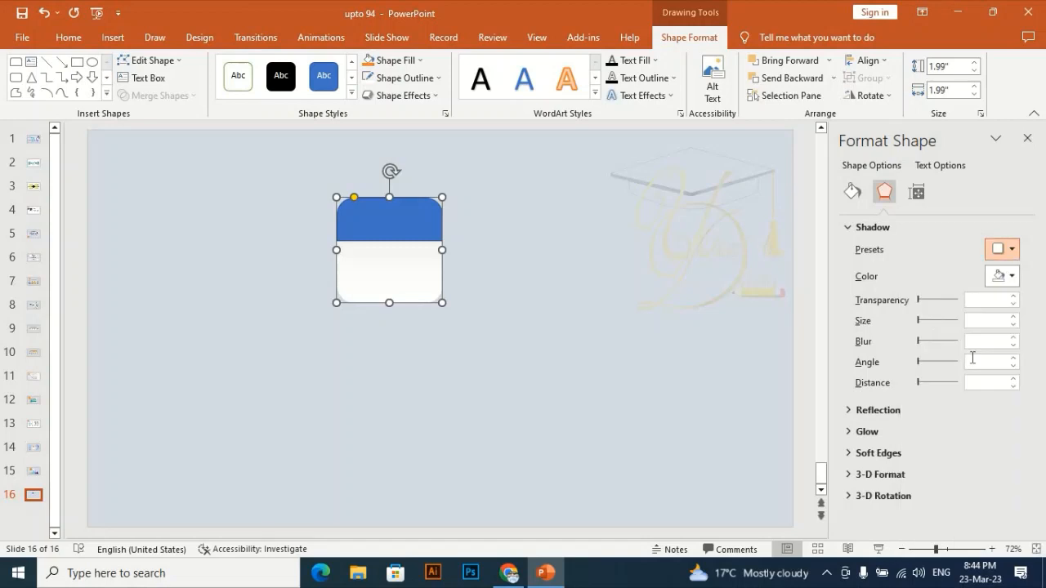
{"action": "left_click", "coordinate": [1014, 296]}
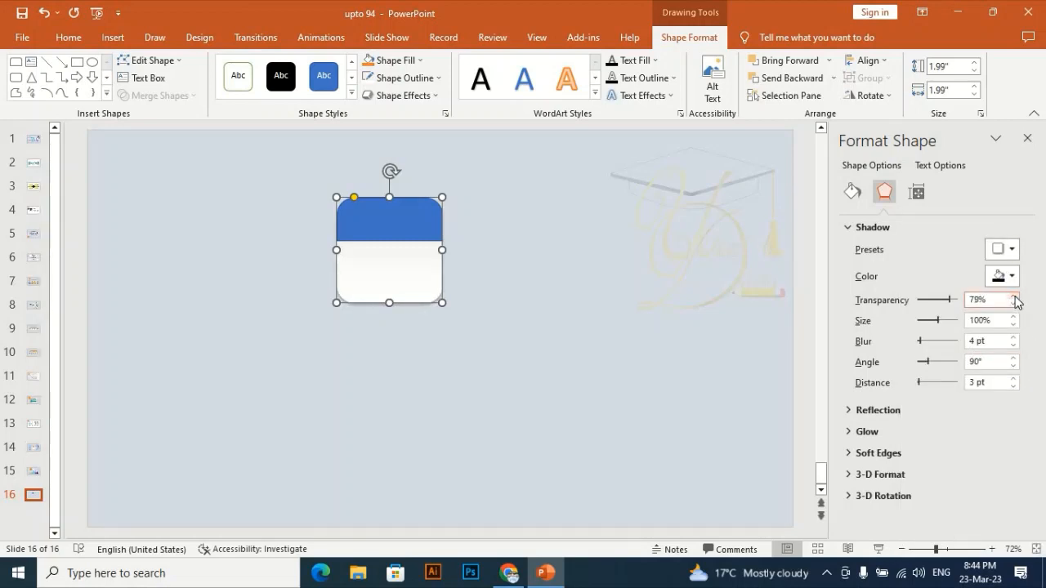
{"action": "left_click", "coordinate": [1013, 317]}
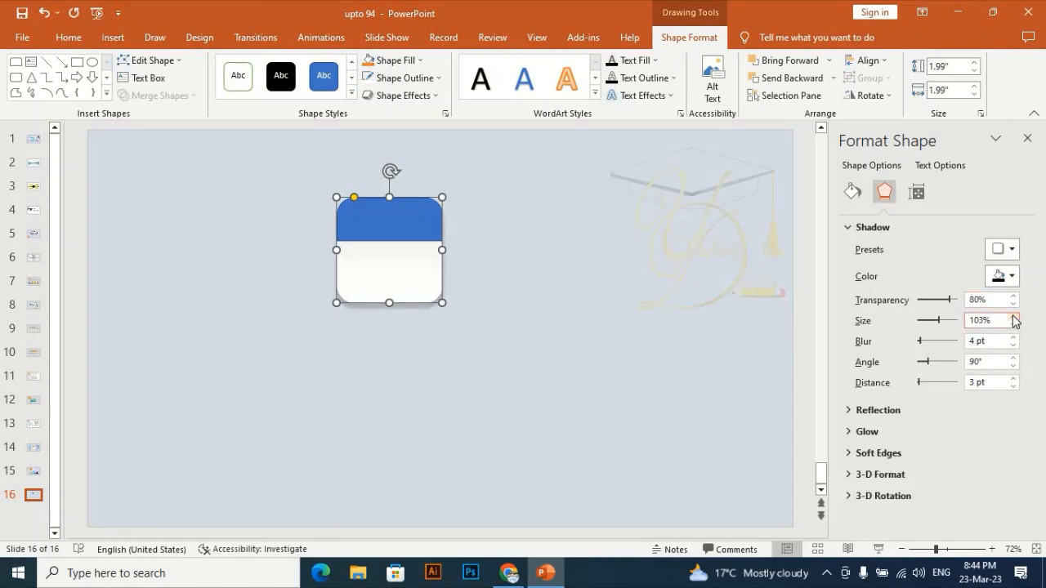
{"action": "left_click", "coordinate": [1013, 317]}
{"action": "left_click", "coordinate": [1013, 317]}
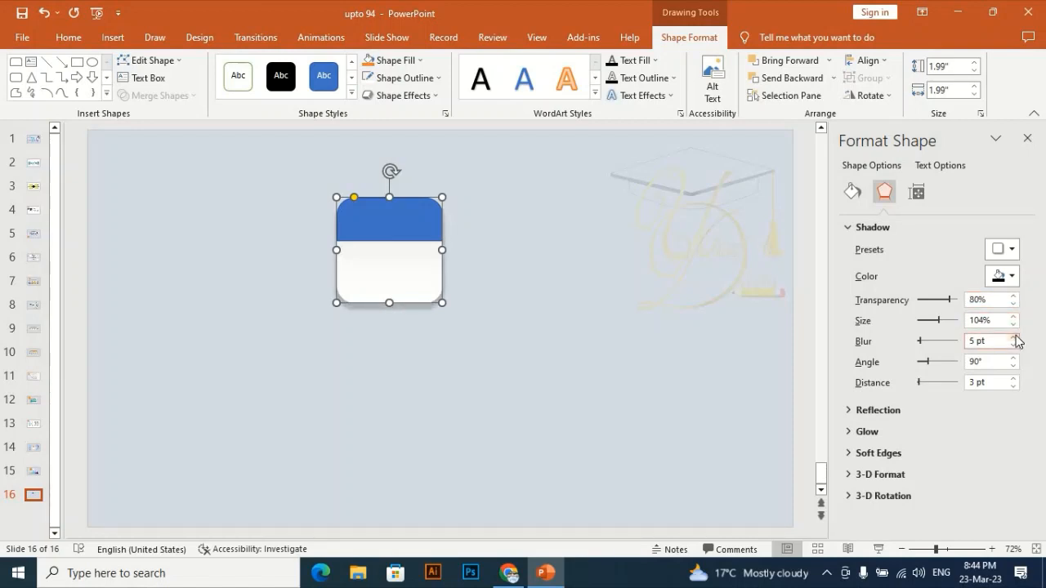
{"action": "left_click", "coordinate": [418, 340]}
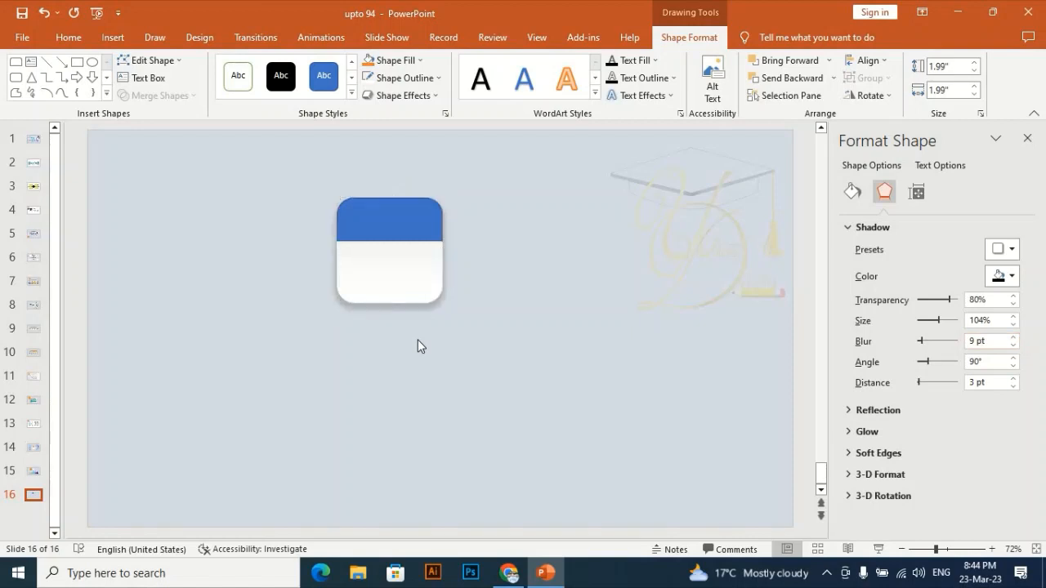
- Copy the large square's formatting and apply it to the blue shape covering its upper part
{"action": "left_click", "coordinate": [397, 274]}
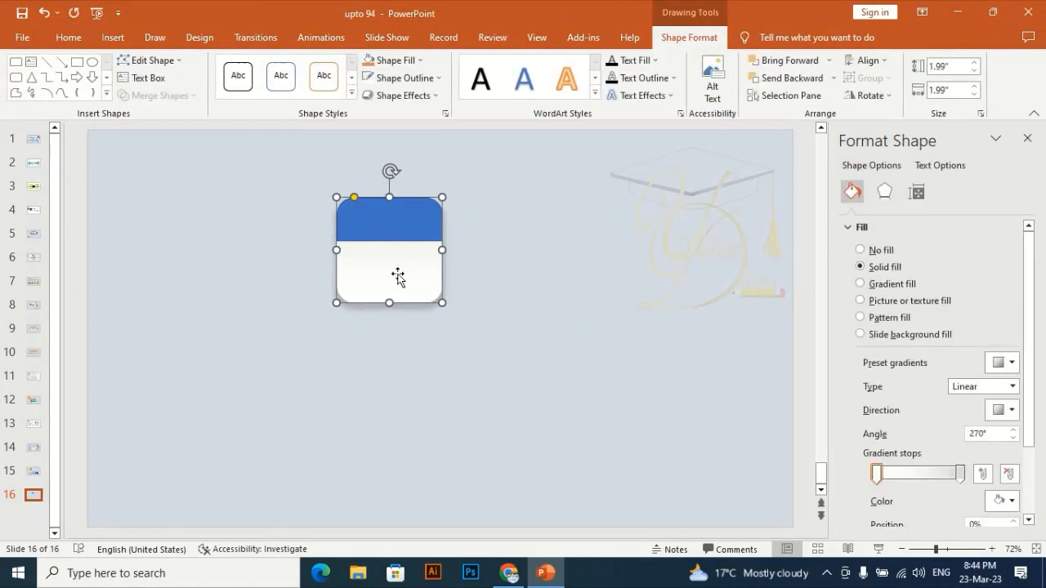
{"action": "key", "text": "ctrl+shift+c"}
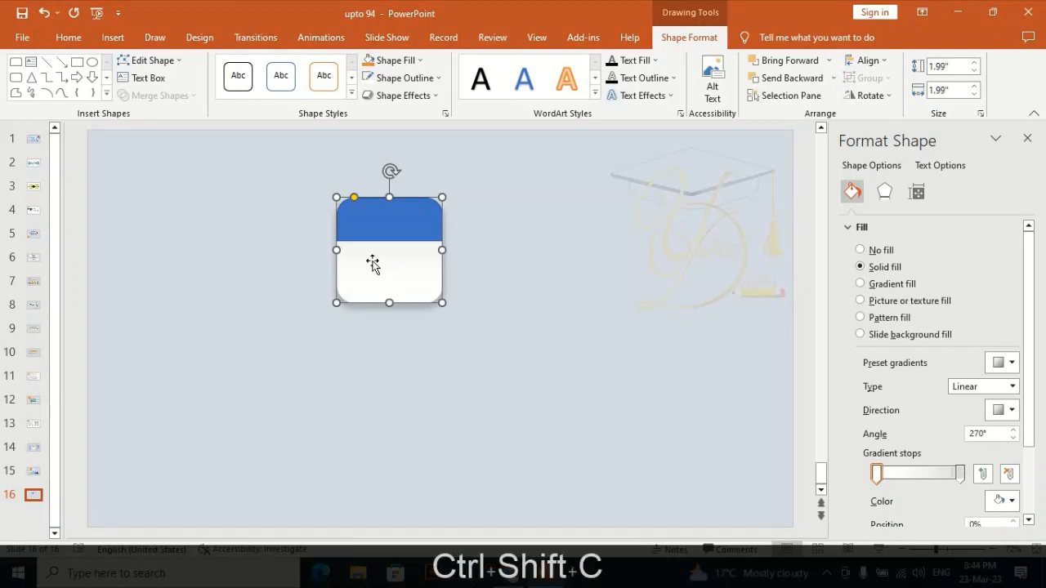
{"action": "left_click", "coordinate": [392, 229]}
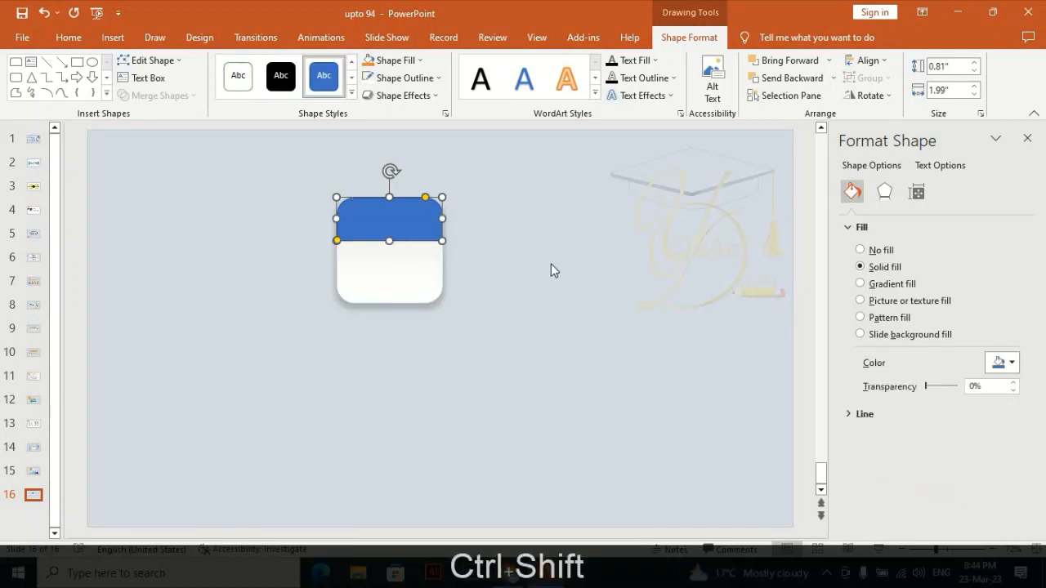
{"action": "key", "text": "ctrl+shift+v"}
{"action": "left_click", "coordinate": [518, 231]}
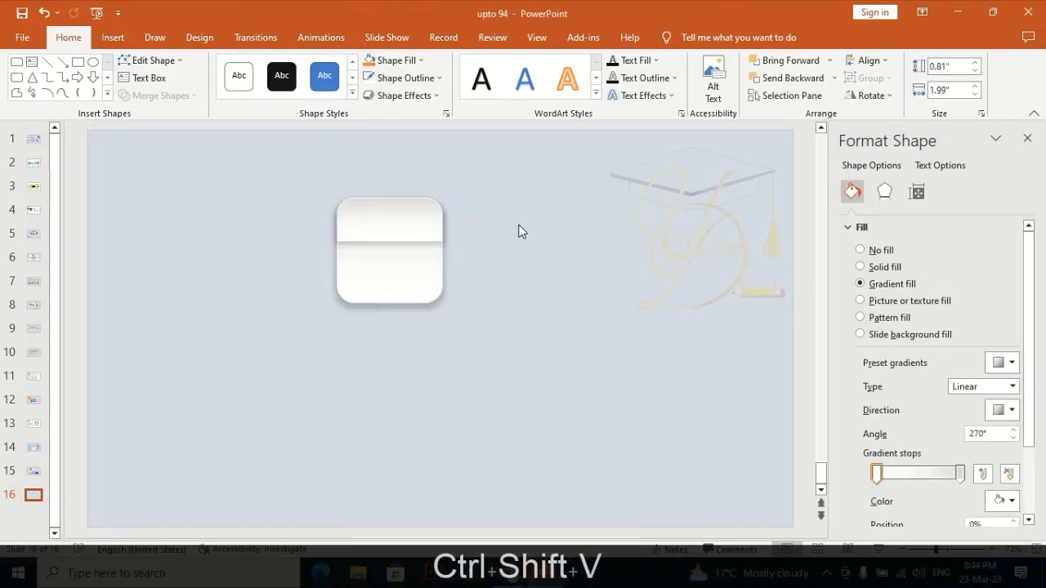
- Colour the upper shape's 100% gradient stop black lightened by 25%
{"action": "left_click", "coordinate": [401, 224]}
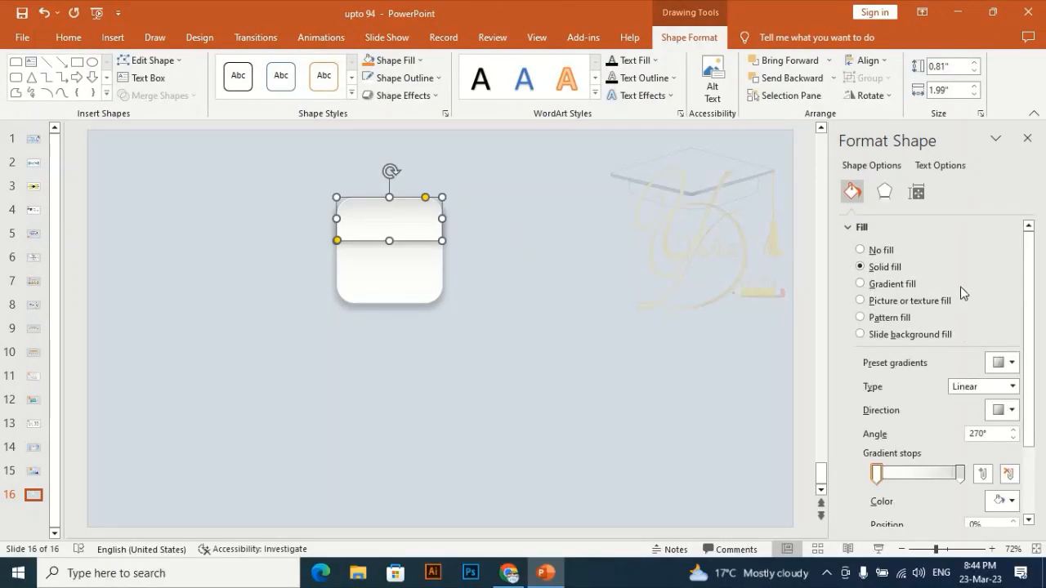
{"action": "left_click", "coordinate": [959, 474]}
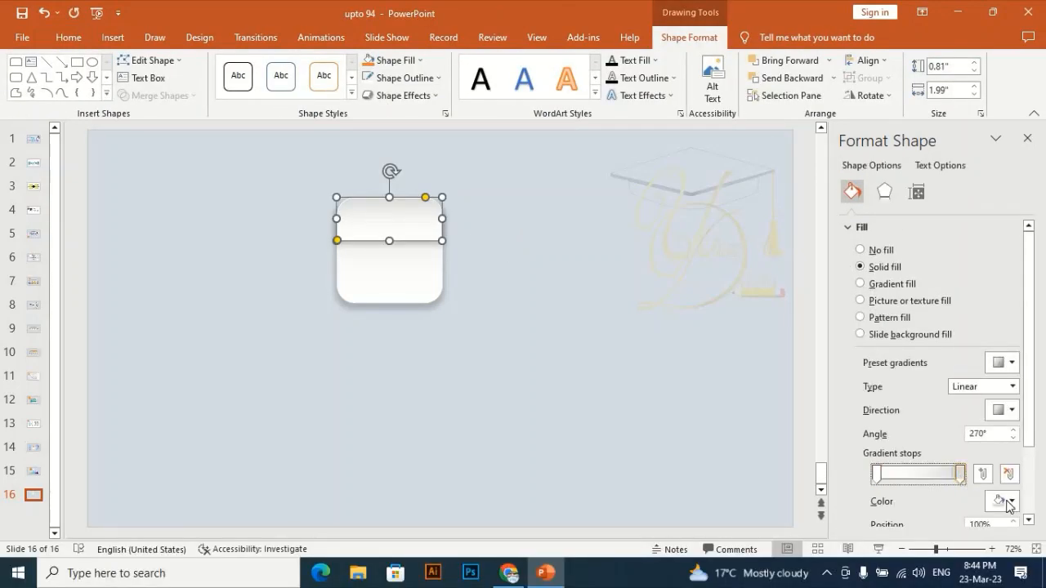
{"action": "left_click", "coordinate": [1001, 500]}
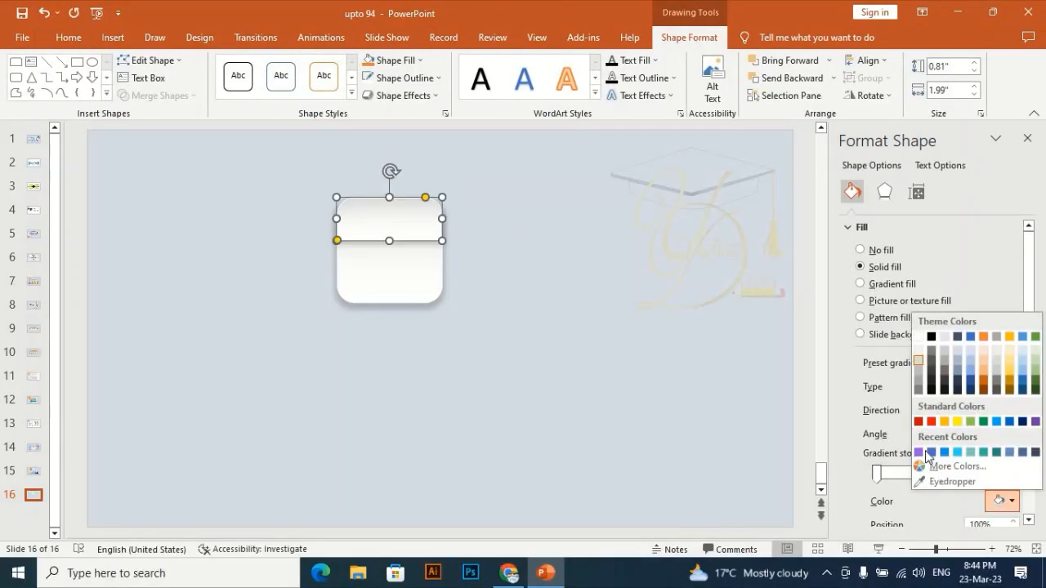
{"action": "left_click", "coordinate": [932, 362]}
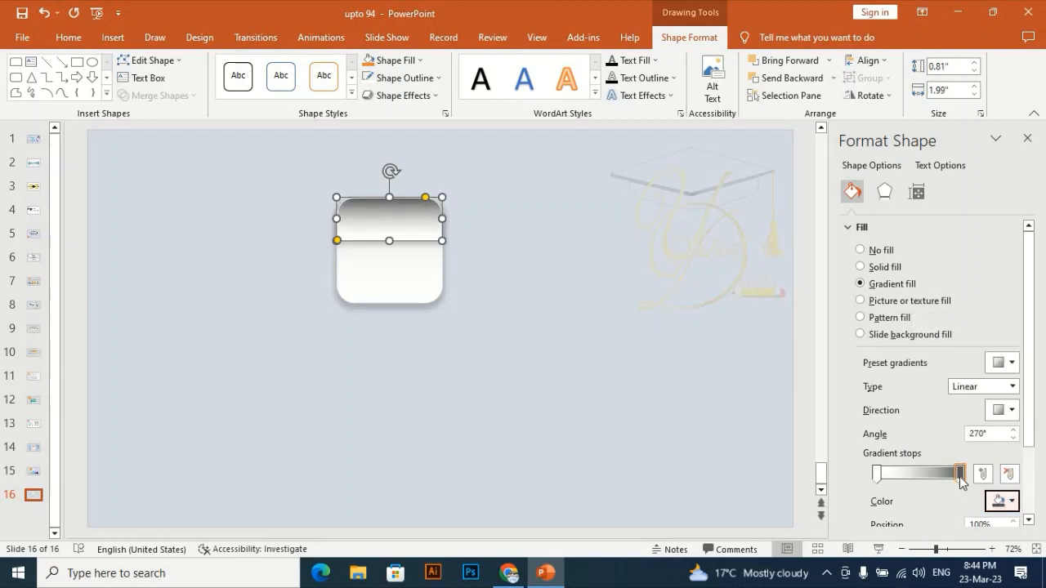
{"action": "left_click", "coordinate": [1001, 501]}
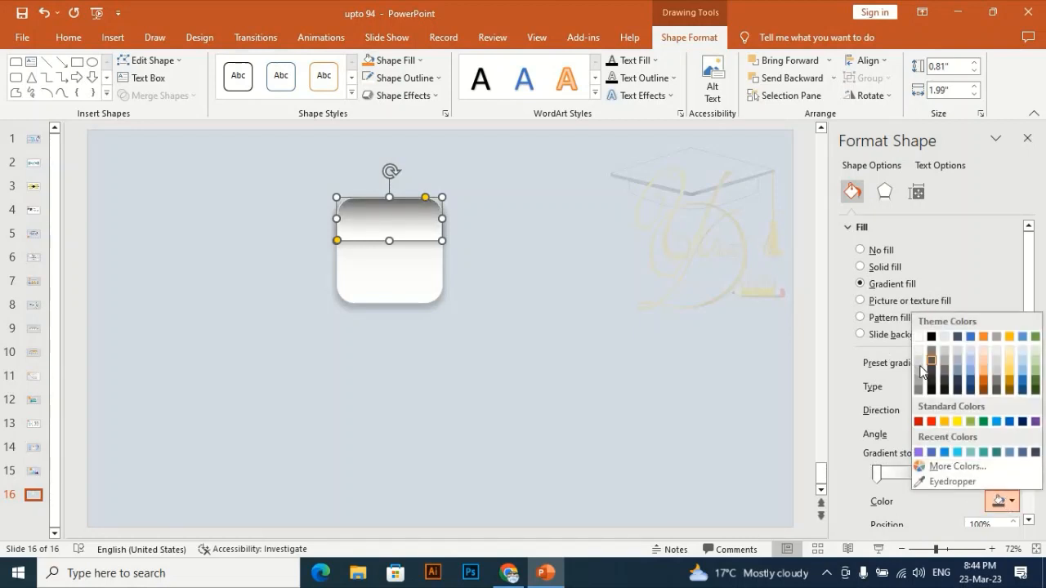
{"action": "left_click", "coordinate": [932, 372]}
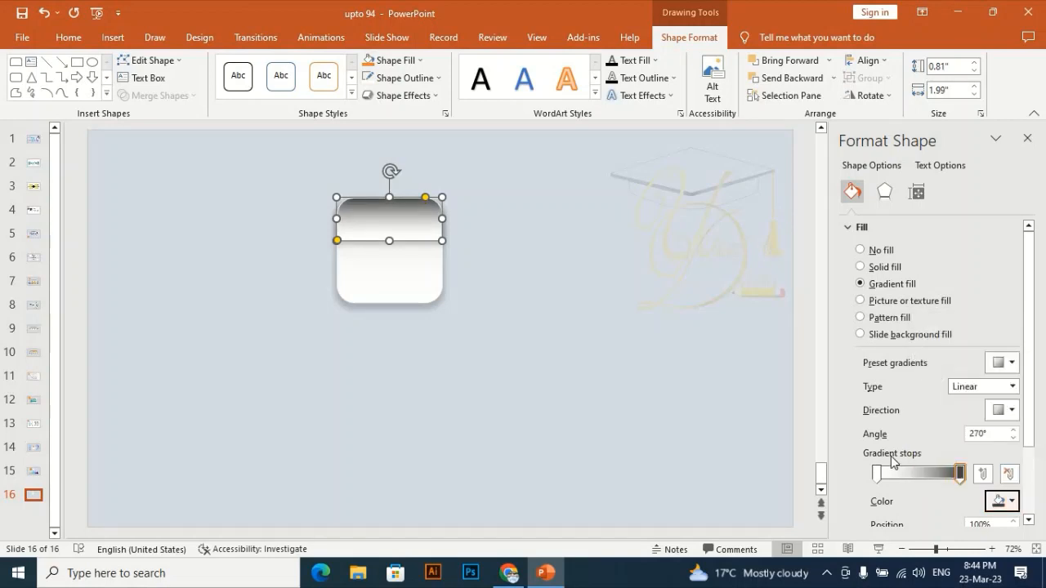
- Set the upper shape's linear gradient direction to leftward at 180° and colour its 0% stop with the lightest tint of black
{"action": "left_click", "coordinate": [876, 474]}
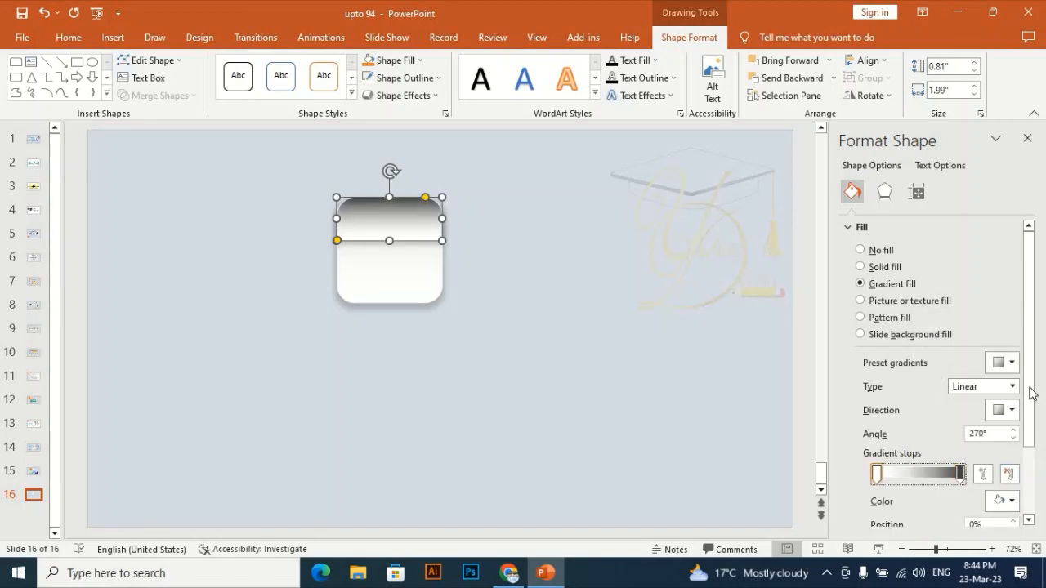
{"action": "left_click", "coordinate": [1012, 410]}
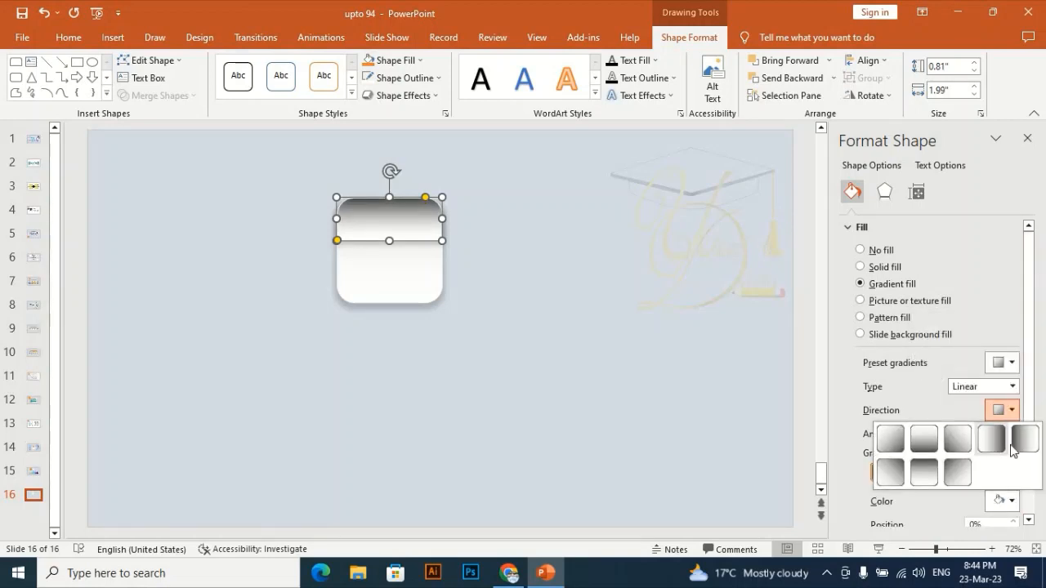
{"action": "left_click", "coordinate": [1023, 439]}
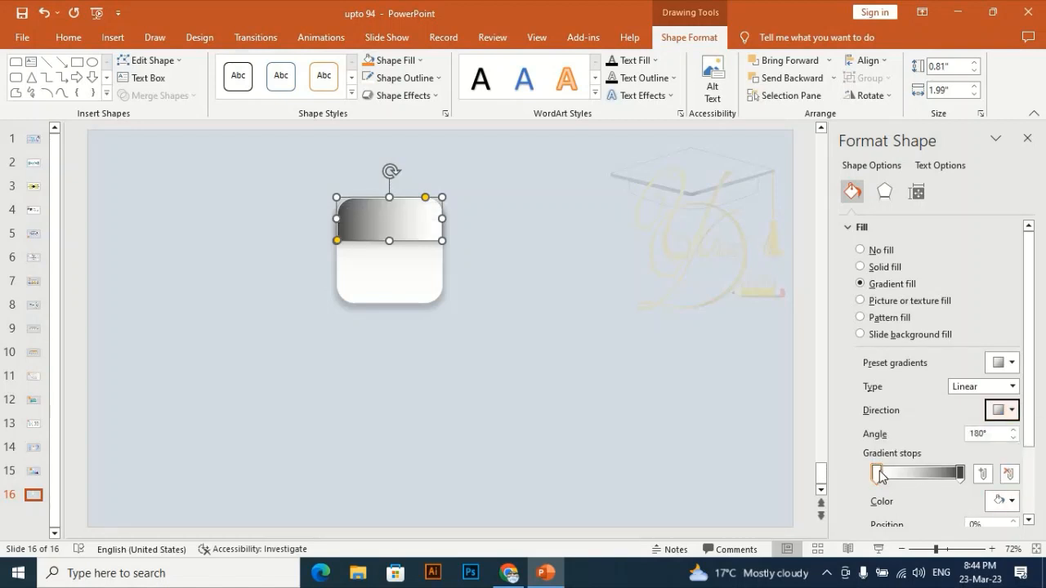
{"action": "left_click", "coordinate": [1002, 500]}
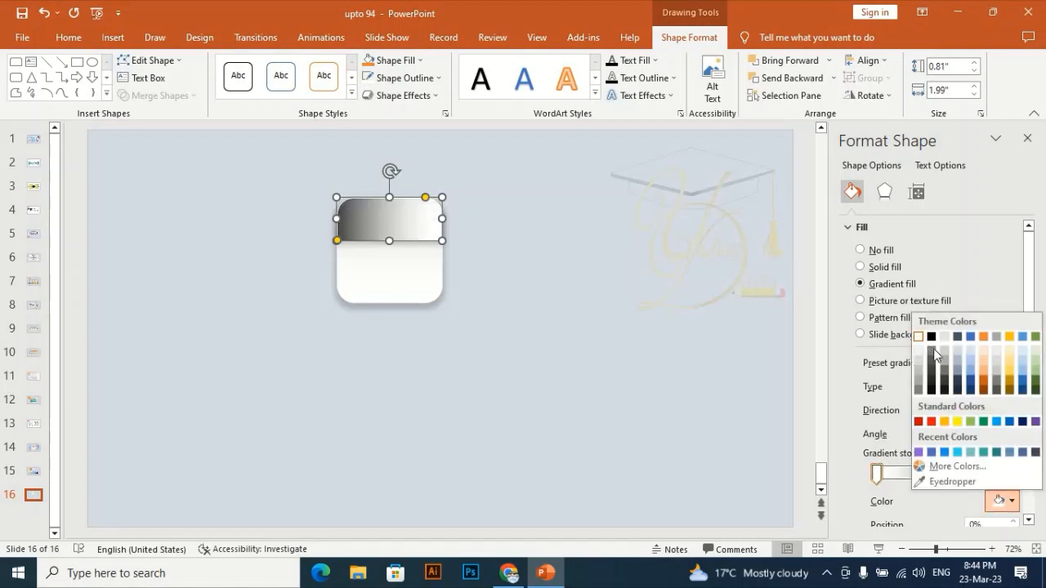
{"action": "left_click", "coordinate": [933, 350]}
{"action": "left_click", "coordinate": [493, 189]}
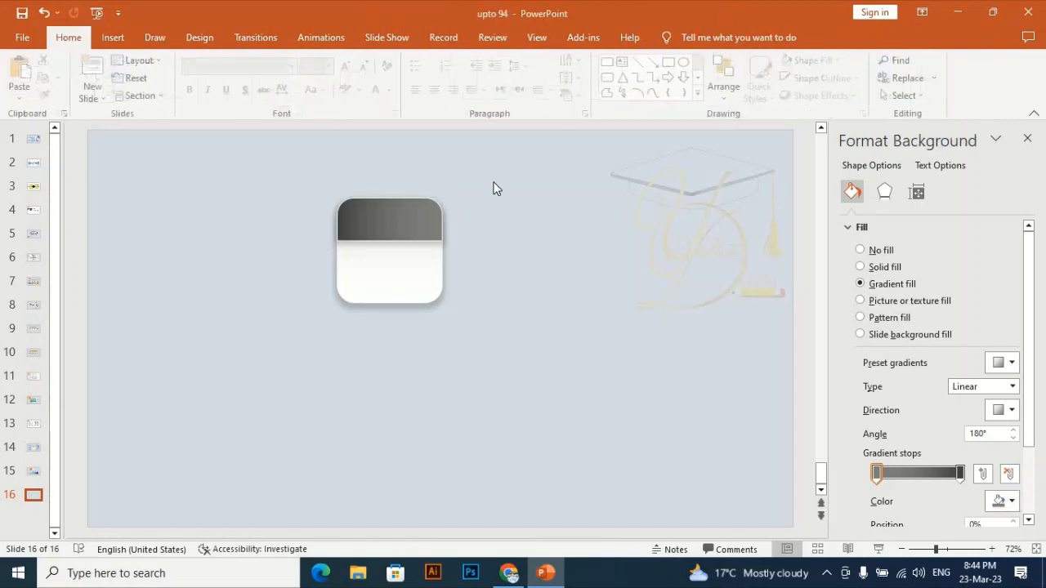
{"action": "left_click", "coordinate": [399, 215]}
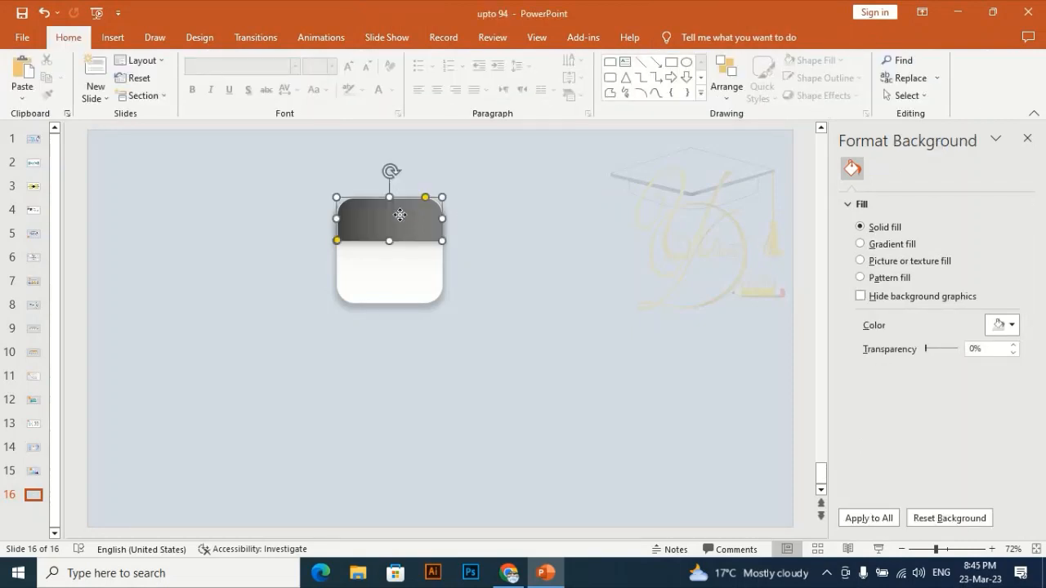
{"action": "left_click", "coordinate": [529, 213]}
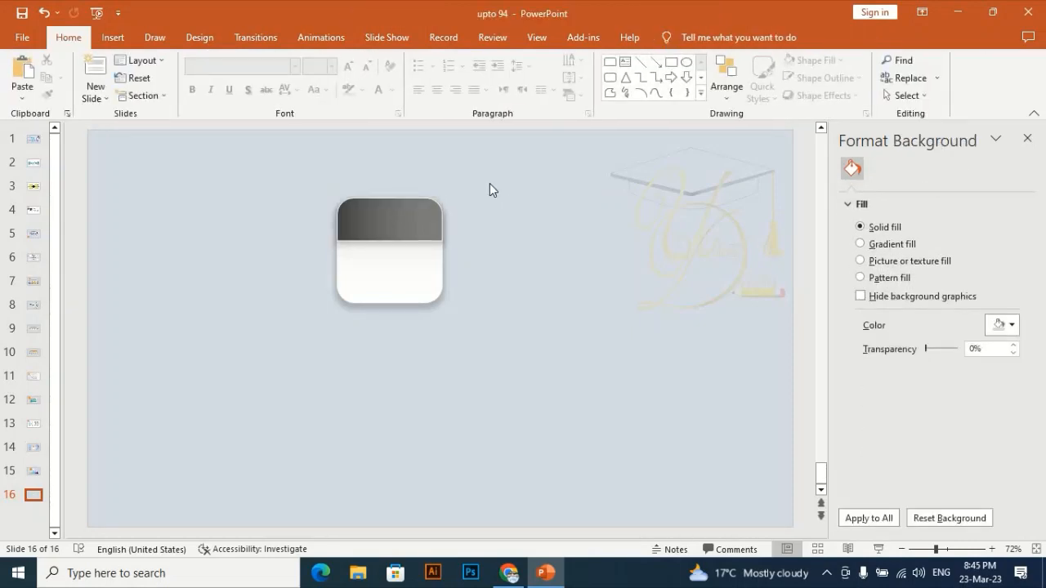
- Group the dark upper shape with the white square and move the group to the slide's upper centre
{"action": "left_click", "coordinate": [113, 38]}
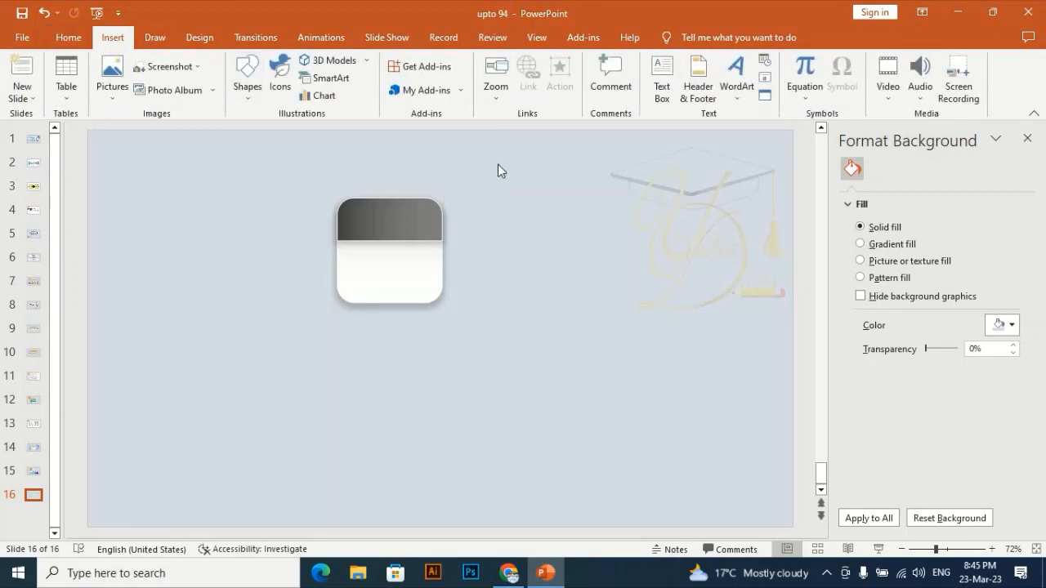
{"action": "left_click_drag", "start_coordinate": [334, 369], "coordinate": [283, 367]}
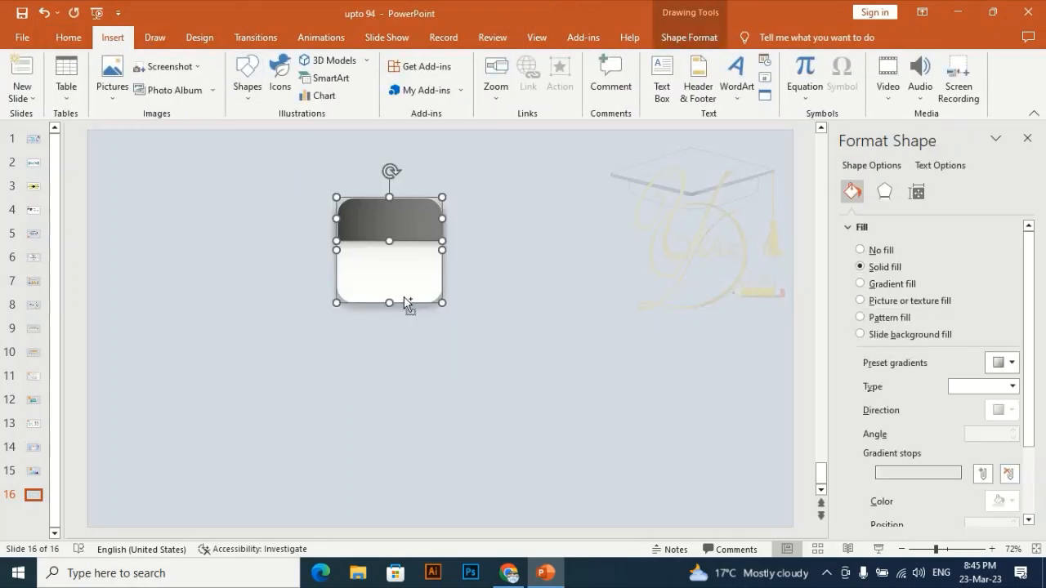
{"action": "key", "text": "ctrl+g"}
{"action": "left_click_drag", "start_coordinate": [401, 280], "coordinate": [445, 229]}
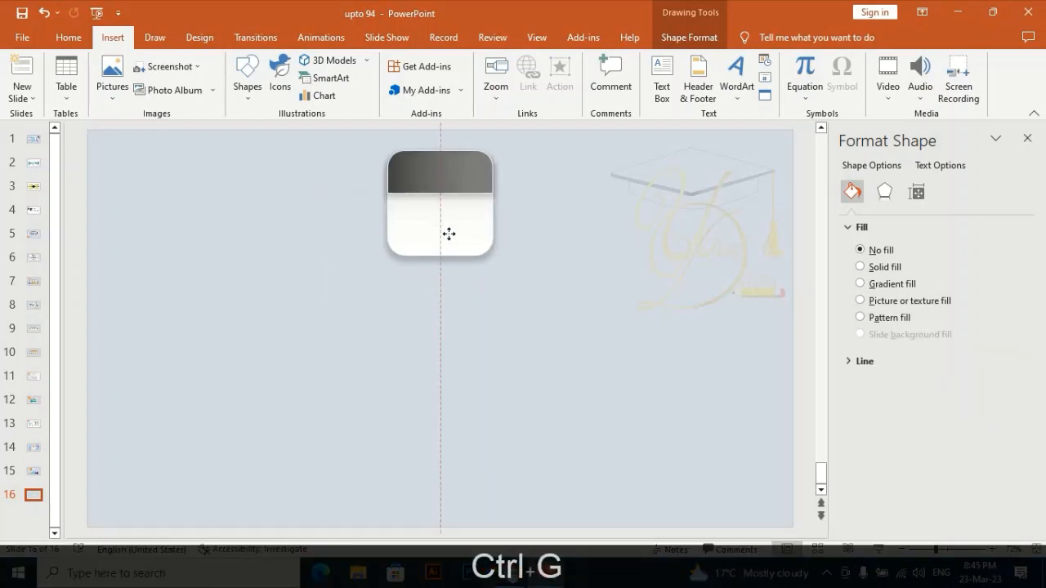
{"action": "left_click", "coordinate": [535, 246]}
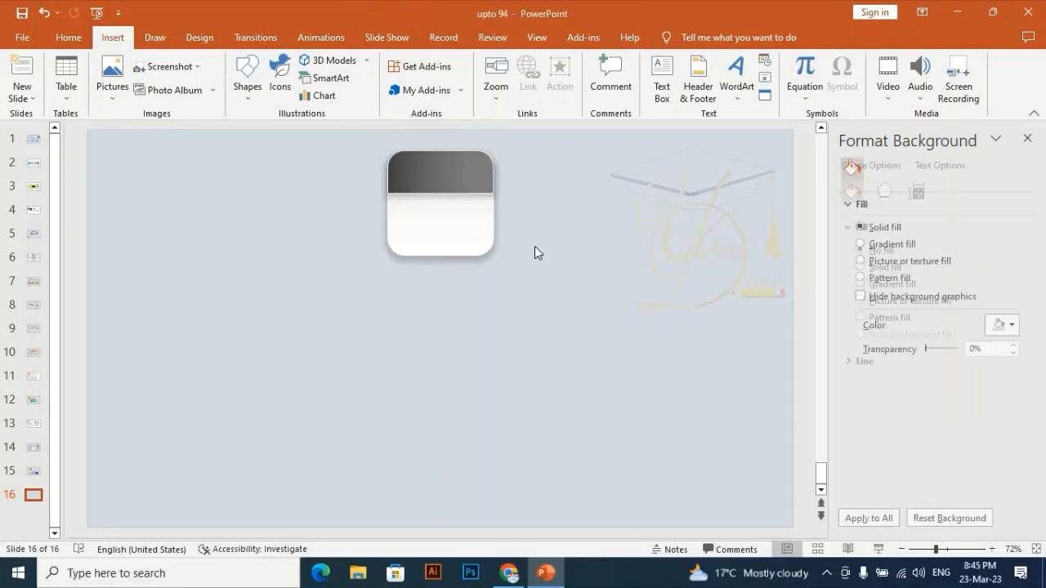
- Draw a rounded rectangle about 2.67" wide and 2.13" high in the slide's lower left area
{"action": "left_click", "coordinate": [247, 78]}
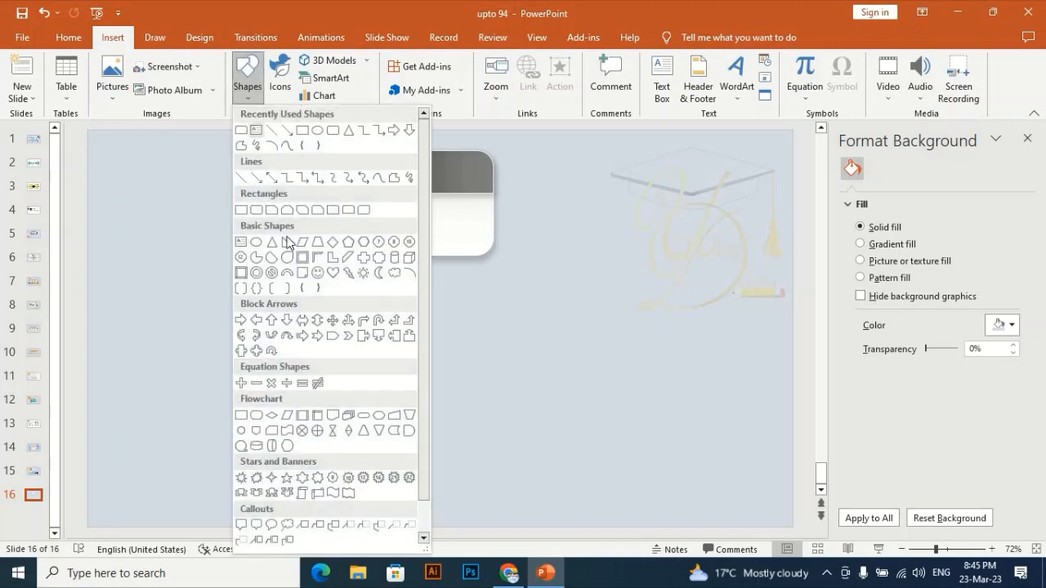
{"action": "left_click", "coordinate": [332, 131]}
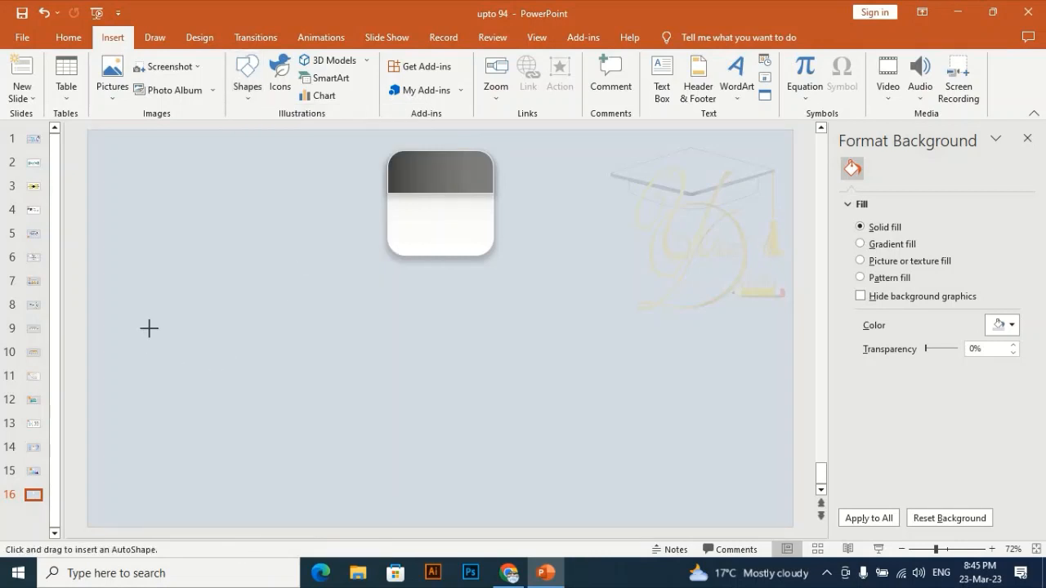
{"action": "left_click_drag", "start_coordinate": [149, 329], "coordinate": [290, 441]}
- Add an inverted trapezoid about 1.01" wide and 0.75" high, overlapping the blue rounded rectangle's upper edge right of centre
{"action": "left_click", "coordinate": [113, 38]}
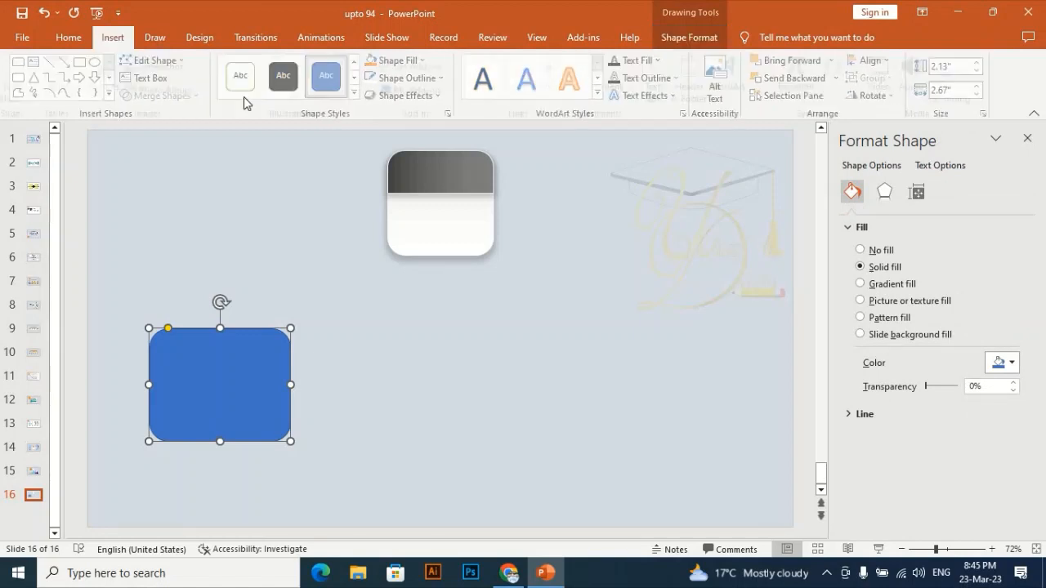
{"action": "left_click", "coordinate": [245, 81]}
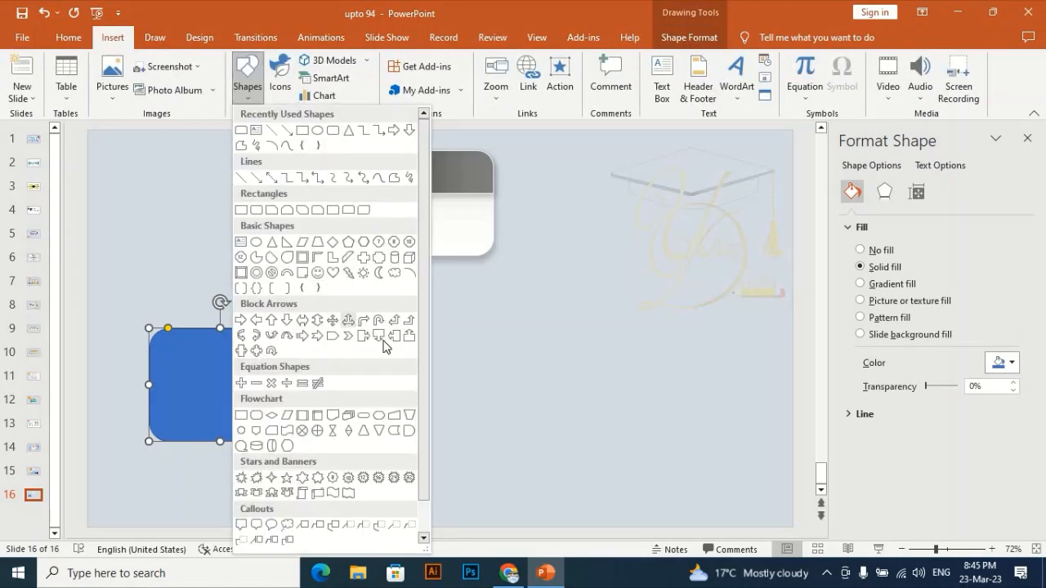
{"action": "left_click", "coordinate": [406, 418]}
{"action": "mouse_move", "coordinate": [178, 215]}
{"action": "left_mouse_down"}
{"action": "mouse_move", "coordinate": [231, 254]}
{"action": "mouse_move", "coordinate": [224, 249]}
{"action": "mouse_move", "coordinate": [247, 338]}
{"action": "left_mouse_up"}
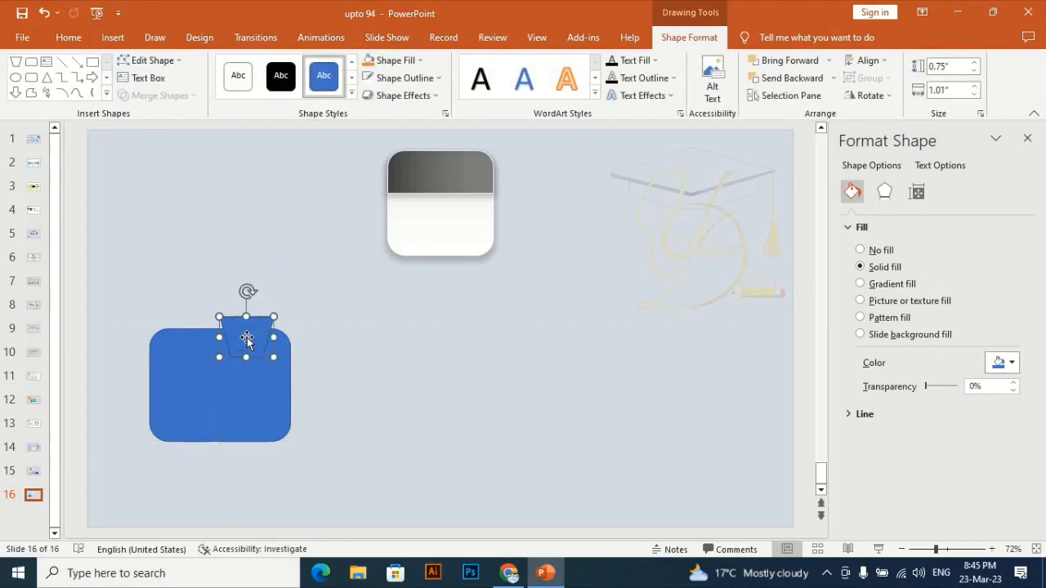
- Fragment the trapezoid and rounded rectangle, and delete the trapezoid pieces to leave a notch in the upper edge
{"action": "left_click", "coordinate": [203, 400], "text": "shift"}
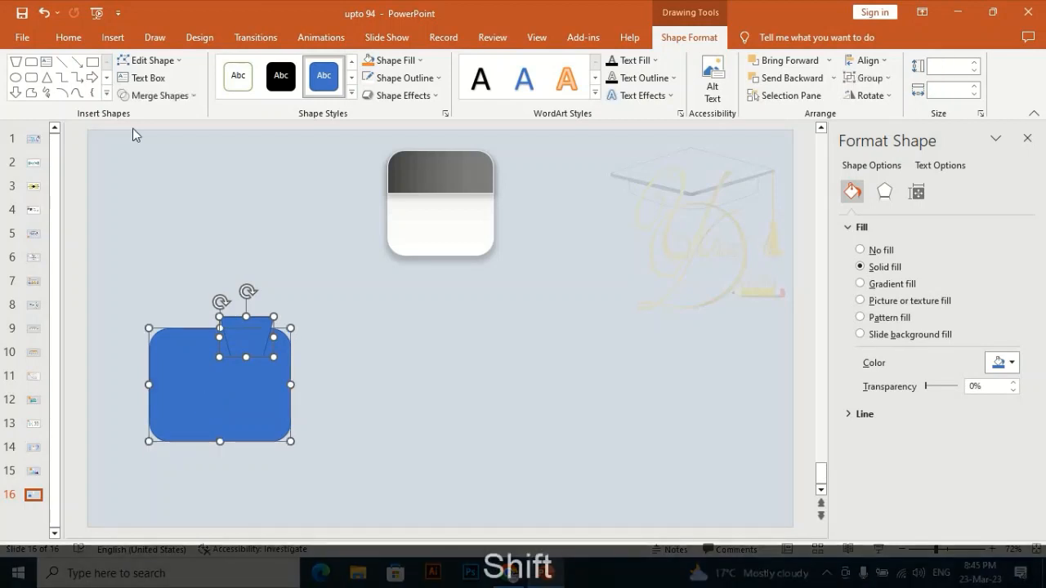
{"action": "left_click", "coordinate": [159, 96]}
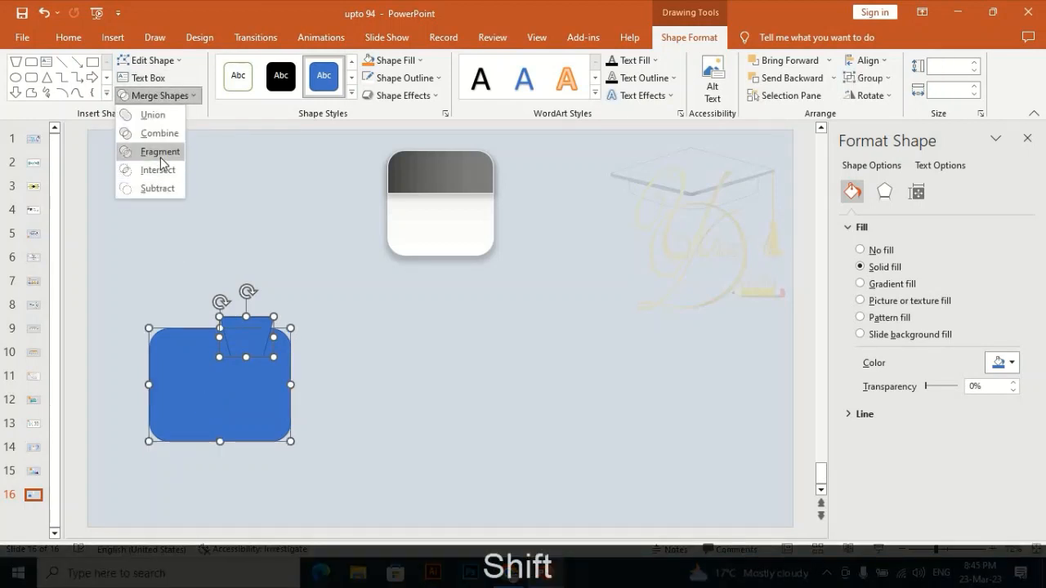
{"action": "left_click", "coordinate": [160, 153]}
{"action": "left_click", "coordinate": [229, 397], "text": "shift"}
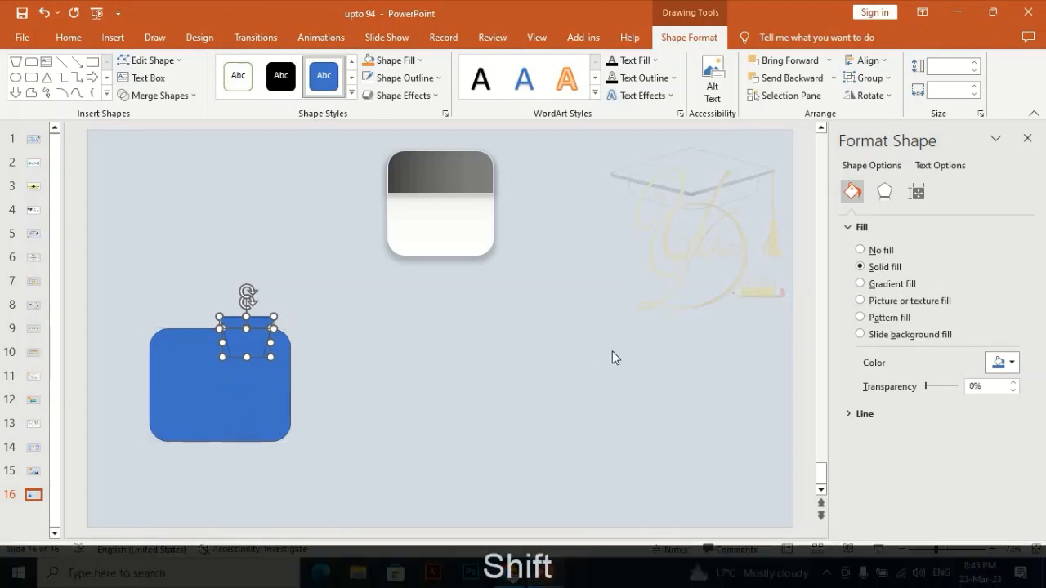
{"action": "key", "text": "Delete"}
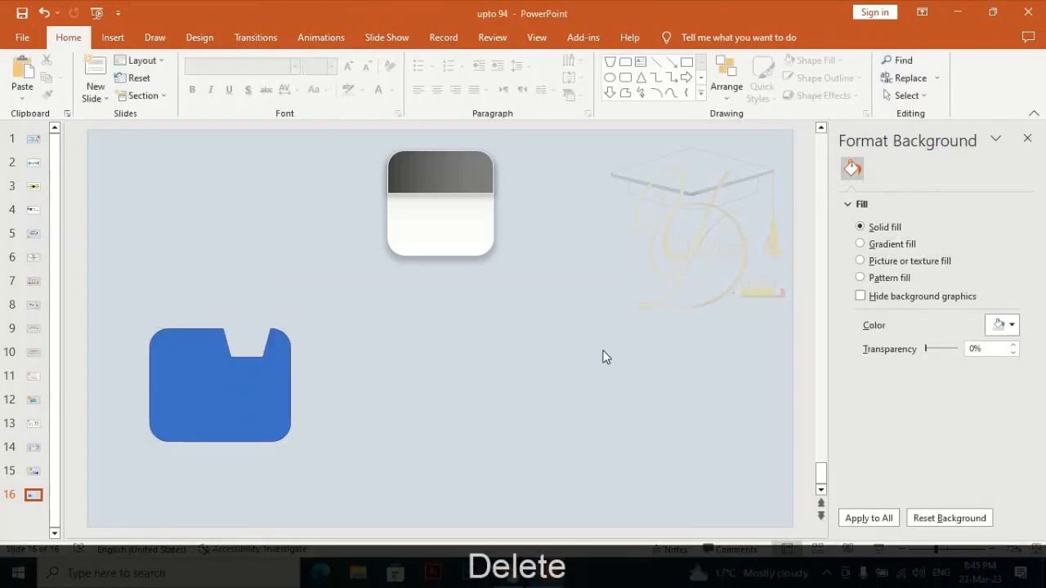
- Copy the white square's formatting from the grouped graphic and apply it to the notched blue shape
{"action": "left_click", "coordinate": [204, 395]}
{"action": "left_click", "coordinate": [434, 228]}
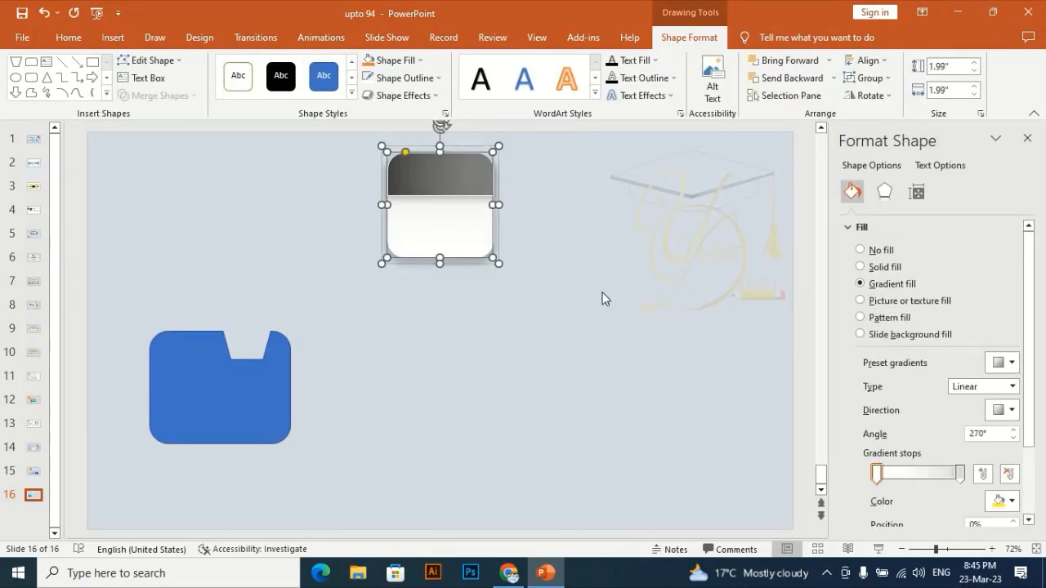
{"action": "key", "text": "ctrl+shift+c"}
{"action": "left_click", "coordinate": [249, 402]}
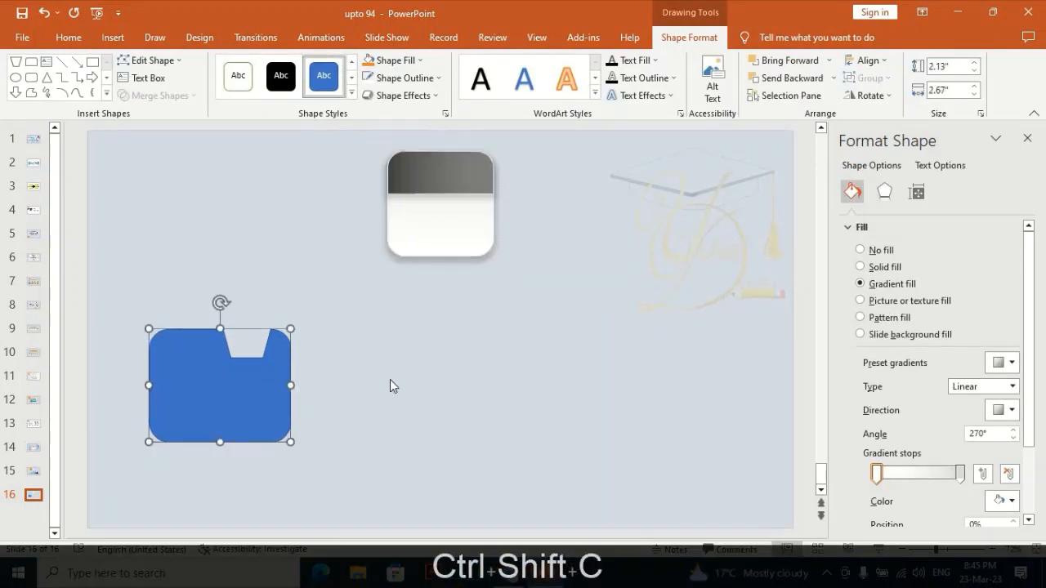
{"action": "key", "text": "ctrl+shift+v"}
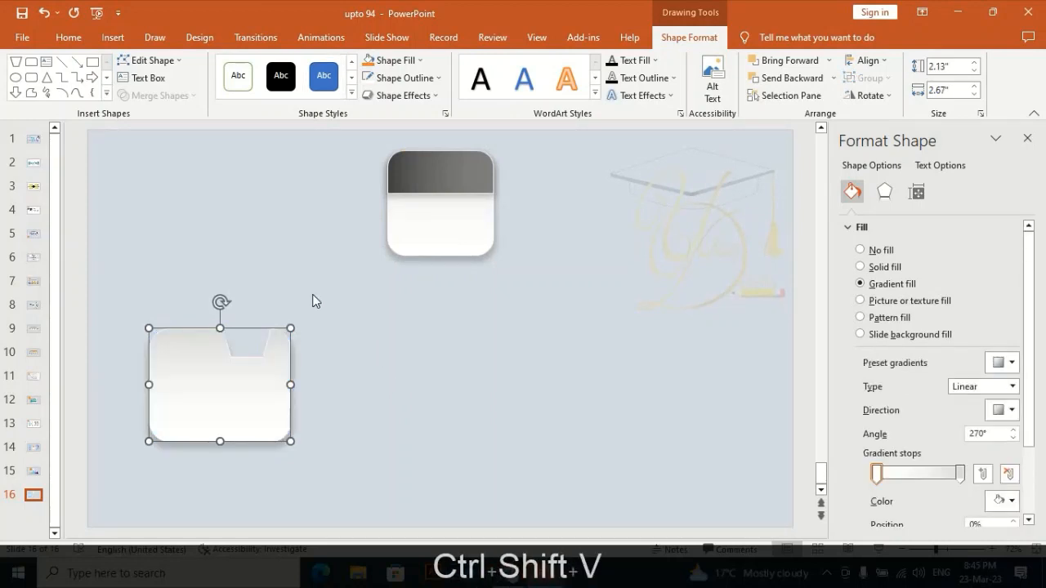
{"action": "left_click", "coordinate": [313, 299]}
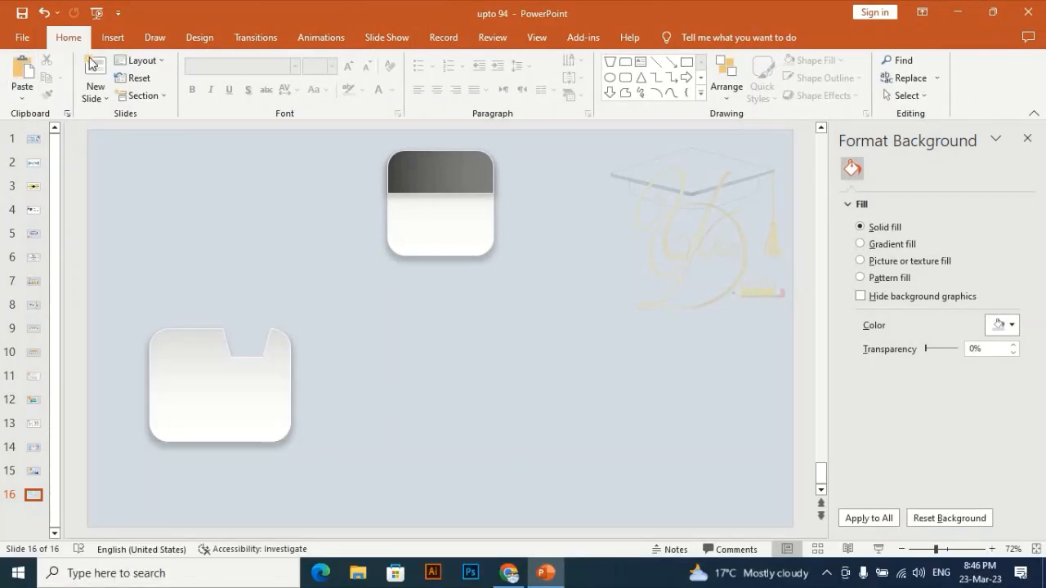
- Draw a rounded rectangle about 2.25" wide and 0.99" high over the upper part of the notched shape
{"action": "left_click", "coordinate": [112, 37]}
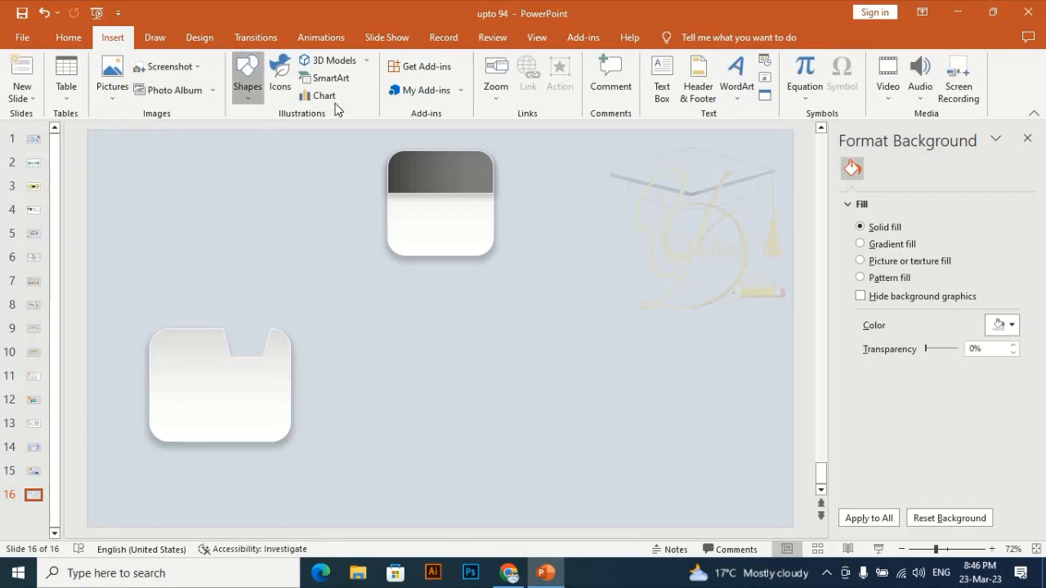
{"action": "left_click", "coordinate": [242, 85]}
{"action": "left_click", "coordinate": [348, 131]}
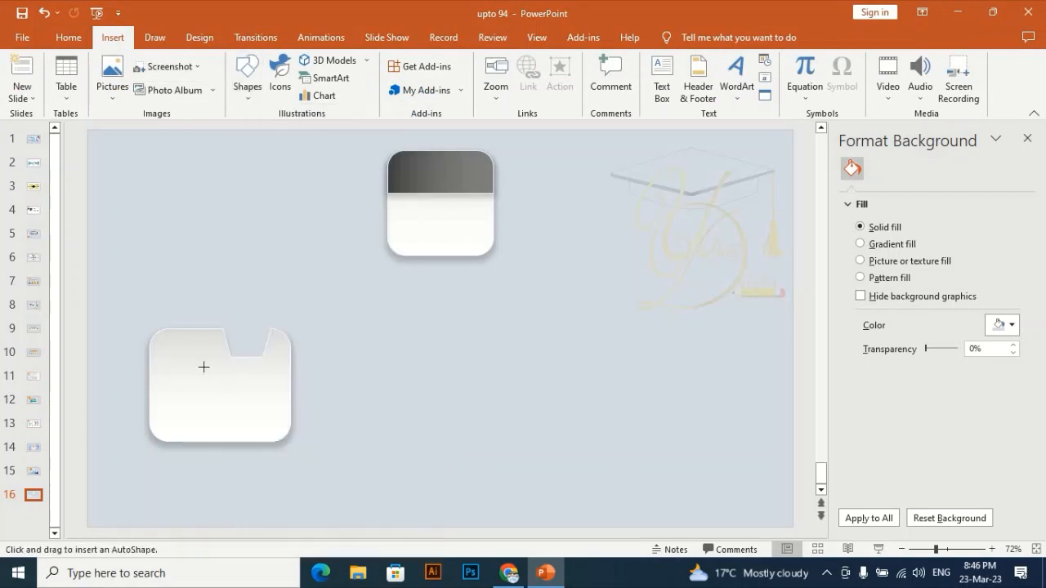
{"action": "left_click_drag", "start_coordinate": [163, 323], "coordinate": [282, 375]}
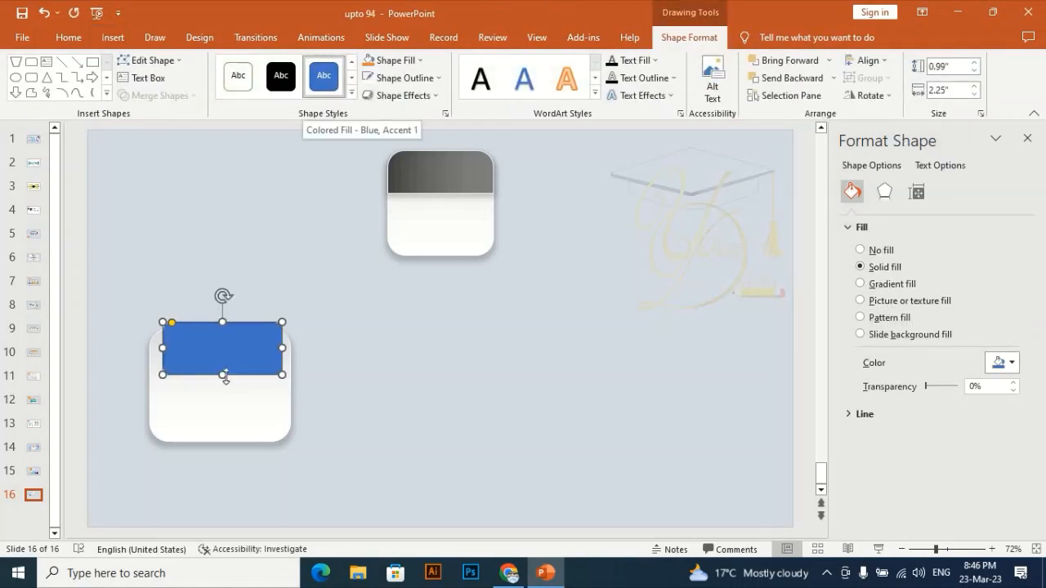
- Fill the new rounded rectangle with theme orange and remove its outline
{"action": "left_click", "coordinate": [412, 64]}
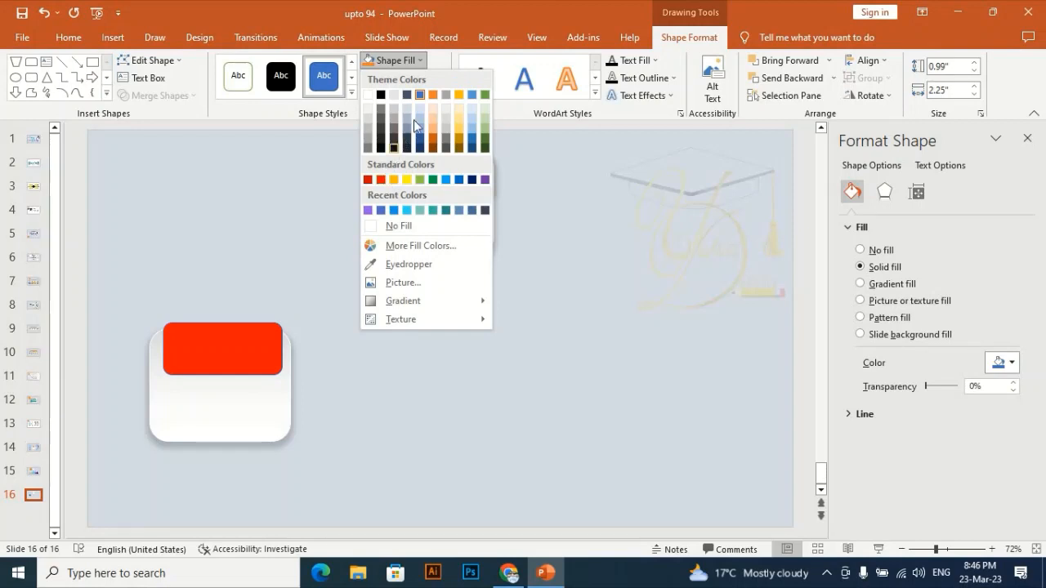
{"action": "left_click", "coordinate": [433, 94]}
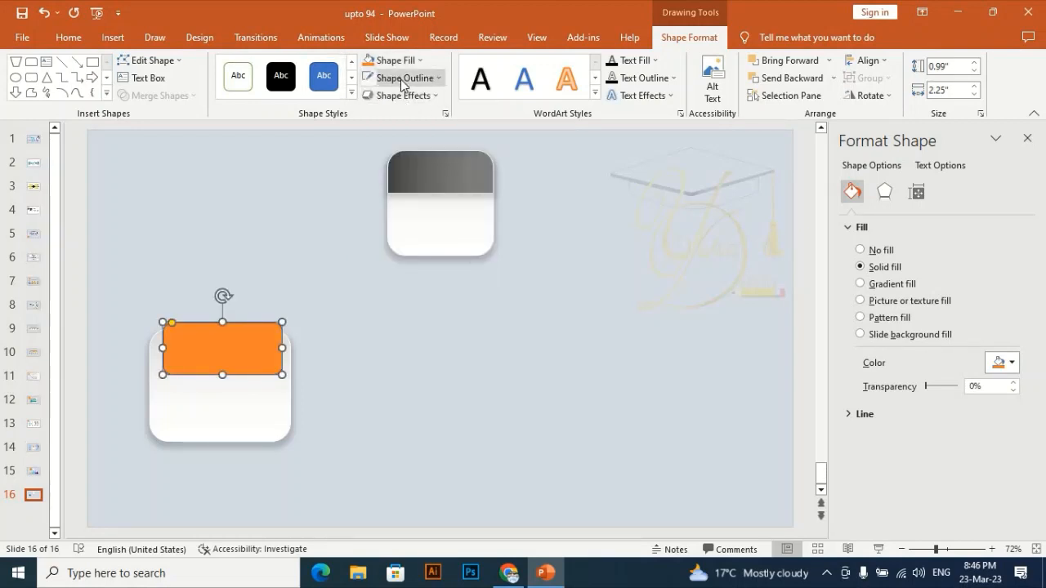
{"action": "left_click", "coordinate": [401, 78]}
{"action": "left_click", "coordinate": [375, 244]}
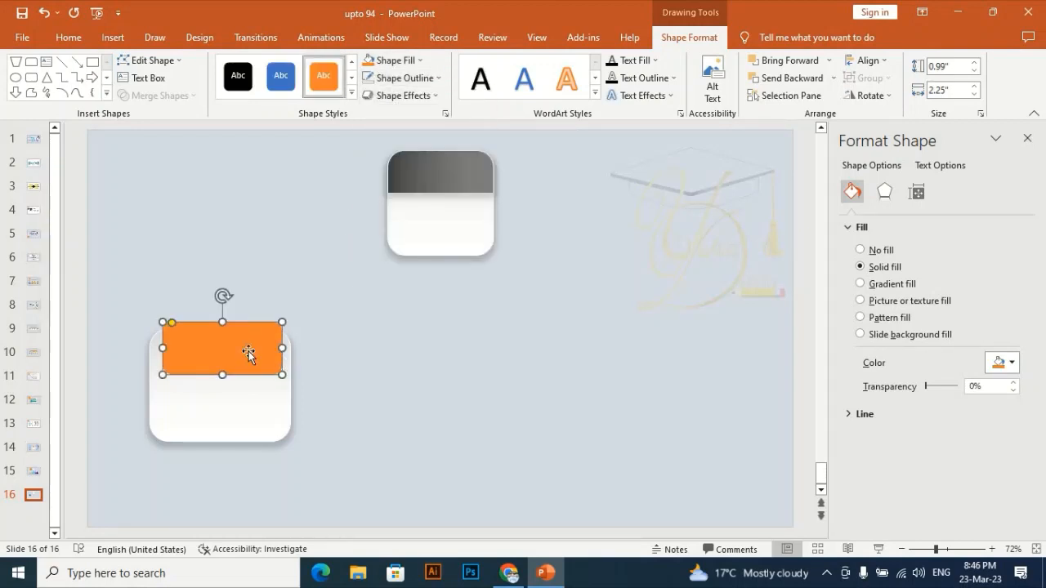
- Send the orange rounded rectangle to the back, behind the notched white shape
{"action": "right_click", "coordinate": [242, 349]}
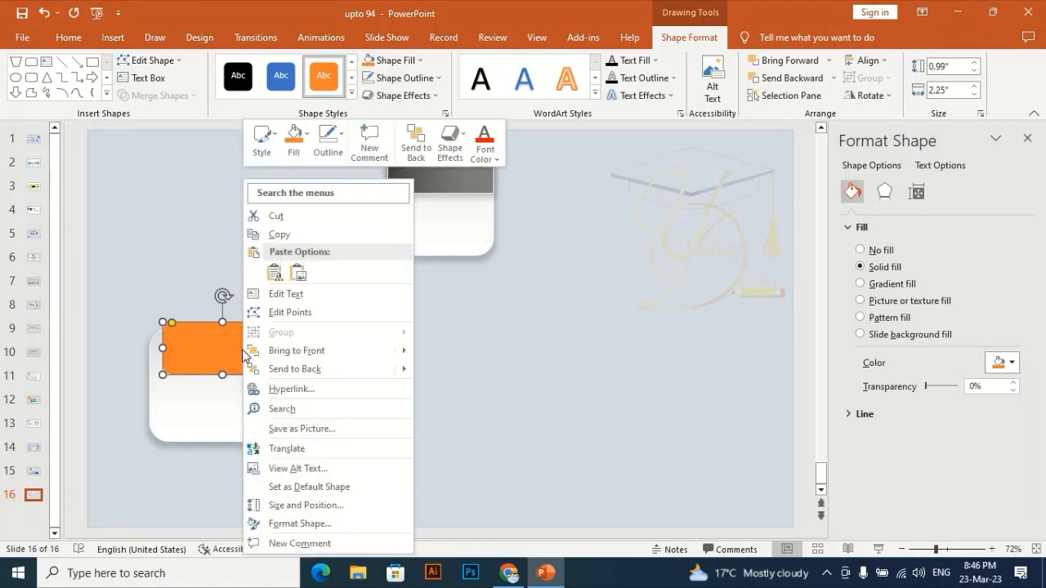
{"action": "left_click", "coordinate": [346, 369]}
{"action": "left_click", "coordinate": [348, 287]}
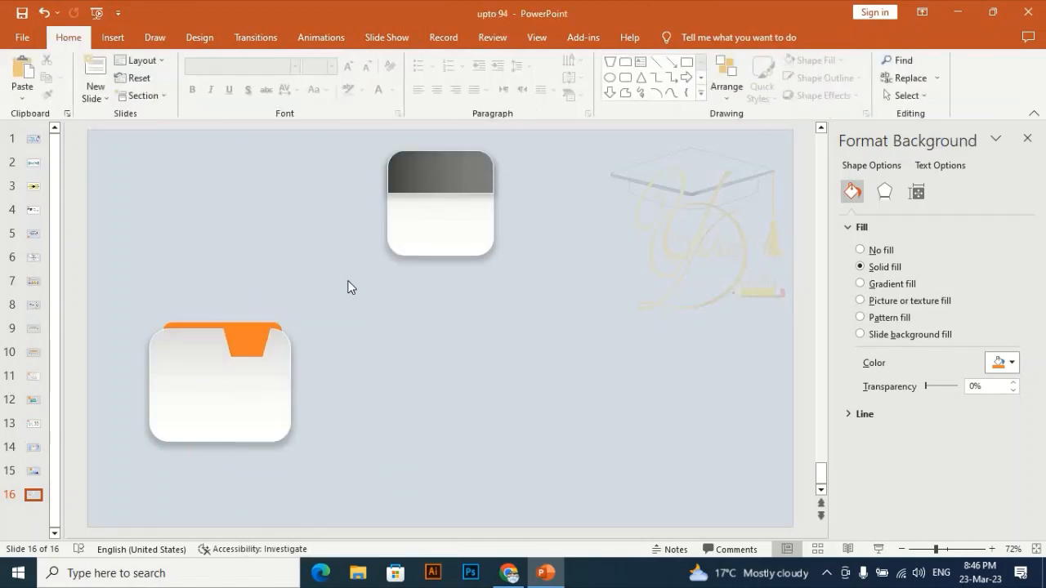
{"action": "left_click_drag", "start_coordinate": [325, 279], "coordinate": [341, 437]}
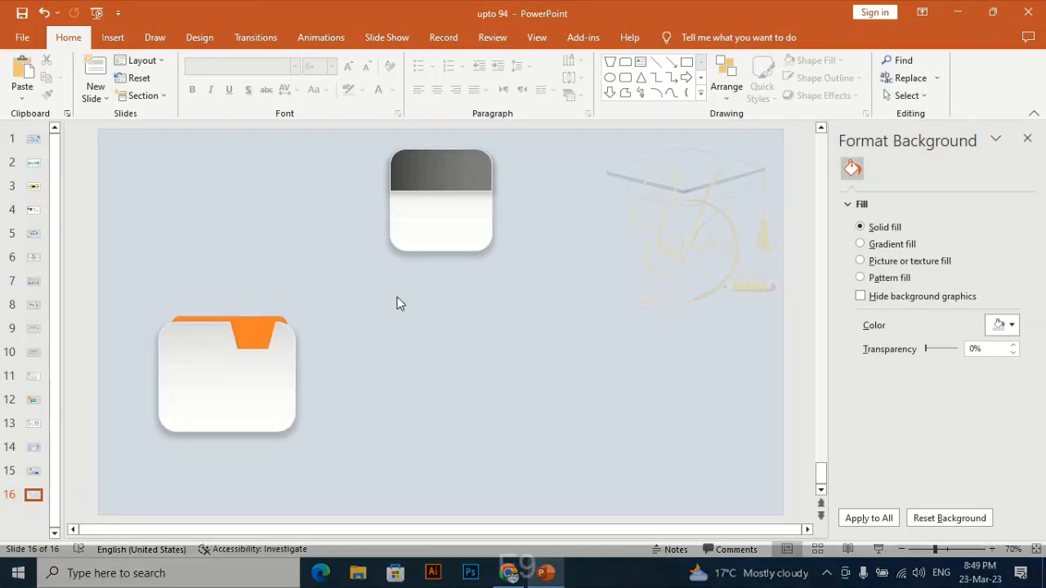
{"action": "key", "text": "F9"}
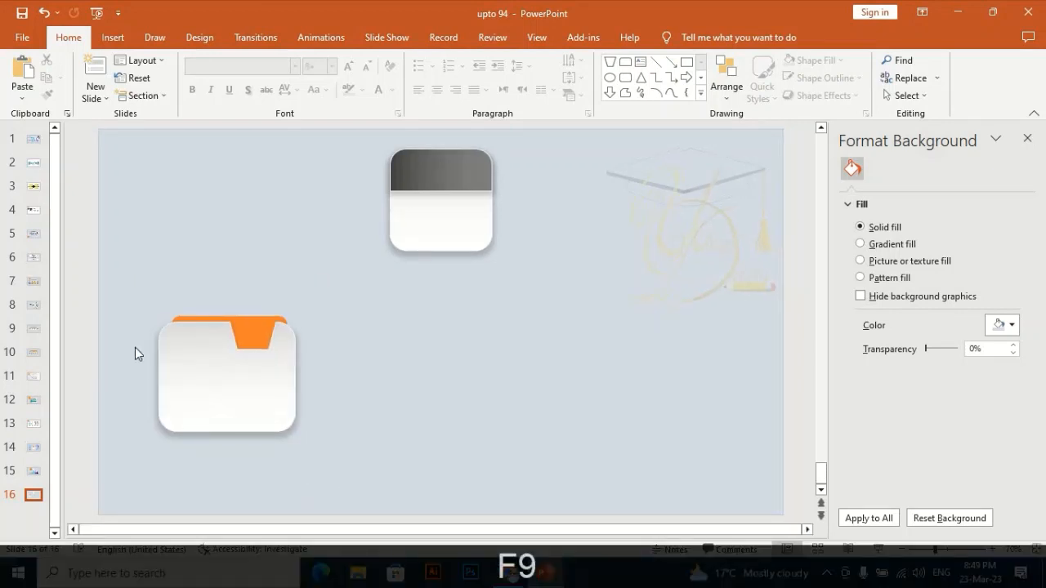
{"action": "left_click", "coordinate": [112, 41]}
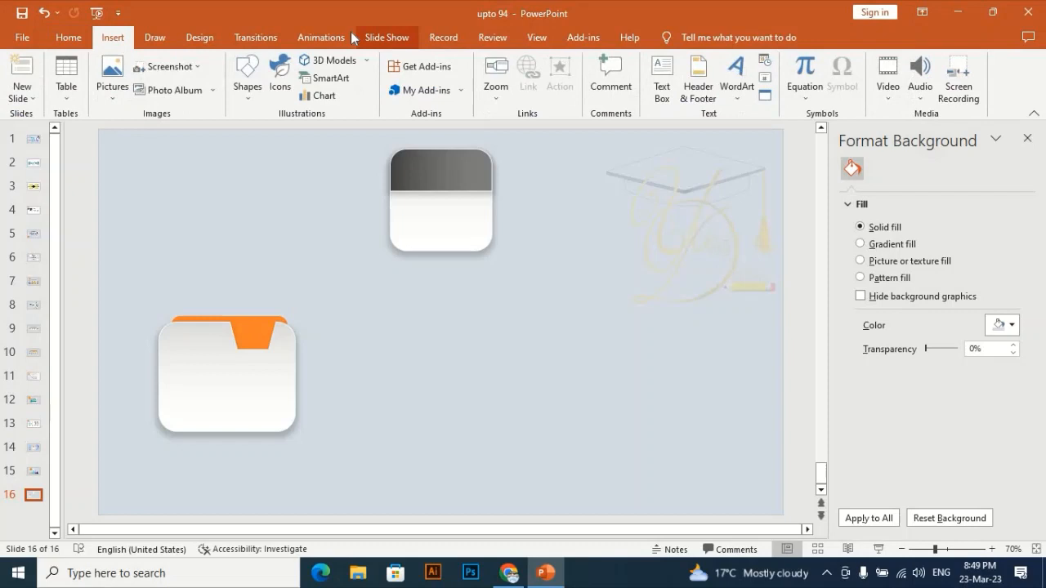
- Insert a text box reading "01" just below the two-part rounded square
{"action": "left_click", "coordinate": [662, 78]}
{"action": "left_click", "coordinate": [440, 295]}
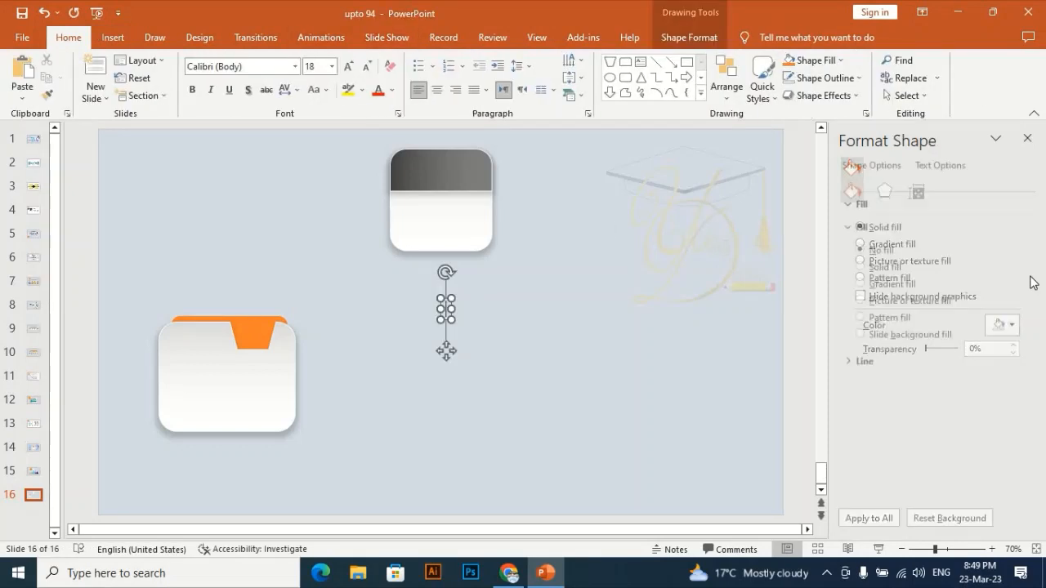
{"action": "type", "text": "01"}
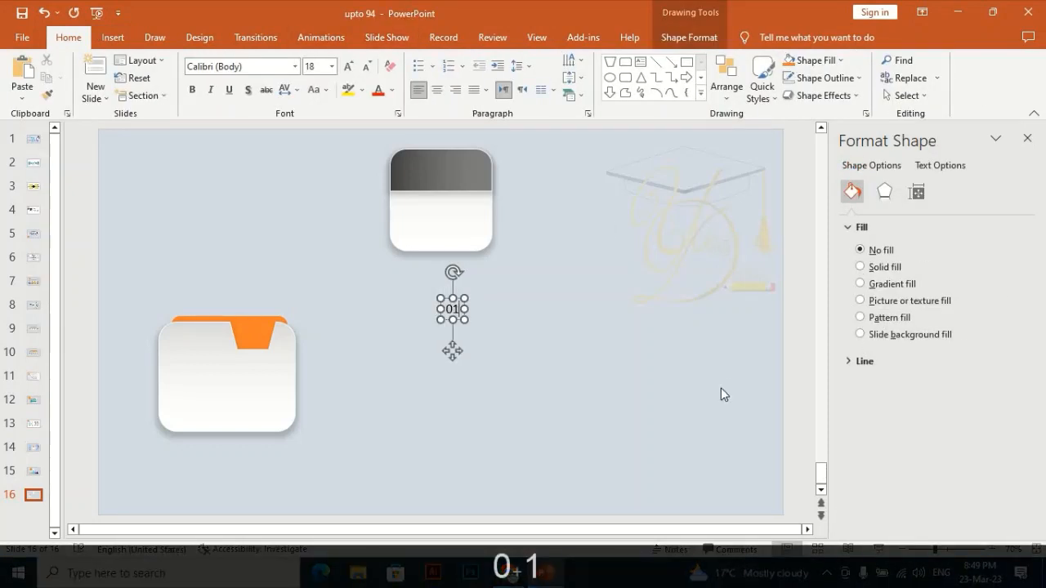
- Set the "01" text's font to Oswald and make it bold
{"action": "left_click", "coordinate": [246, 67]}
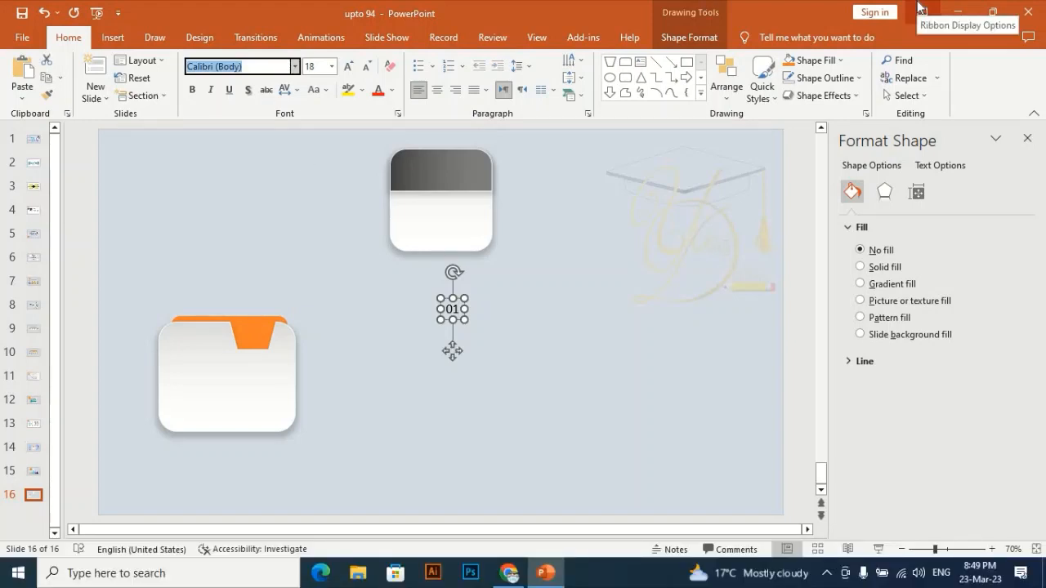
{"action": "type", "text": "0"}
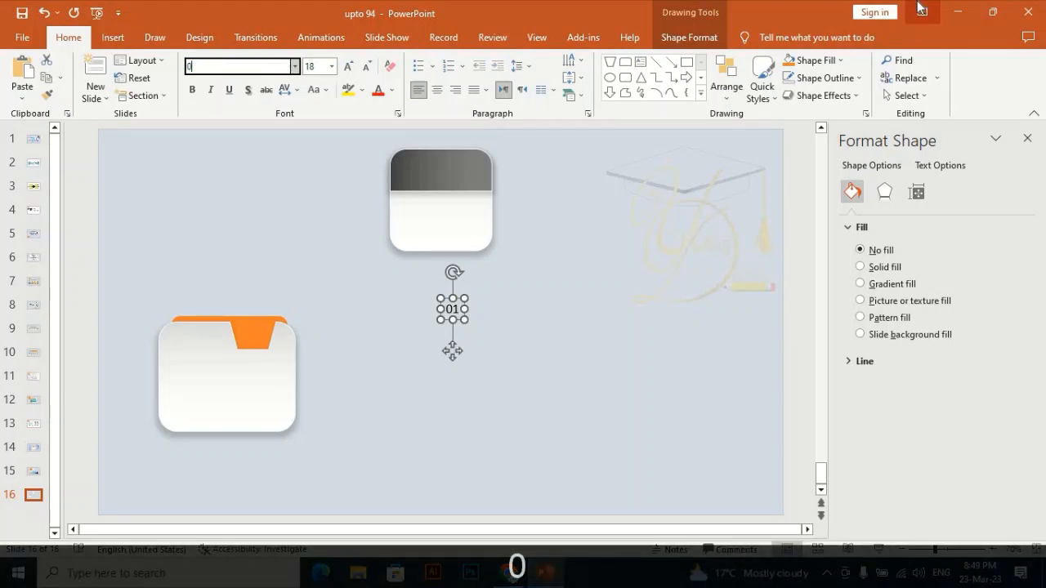
{"action": "key", "text": "BackSpace"}
{"action": "type", "text": "os"}
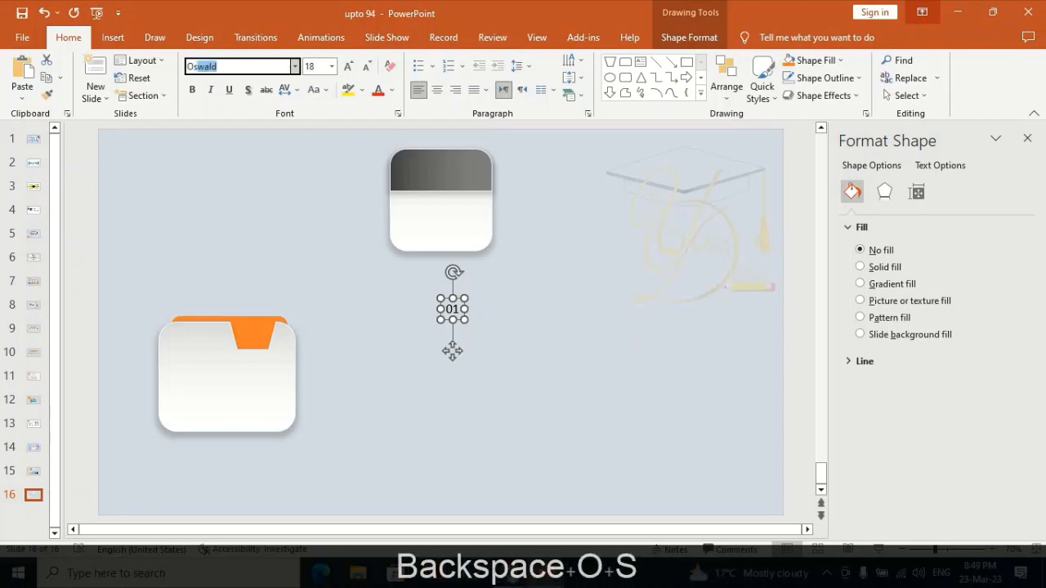
{"action": "key", "text": "Right"}
{"action": "key", "text": "Return"}
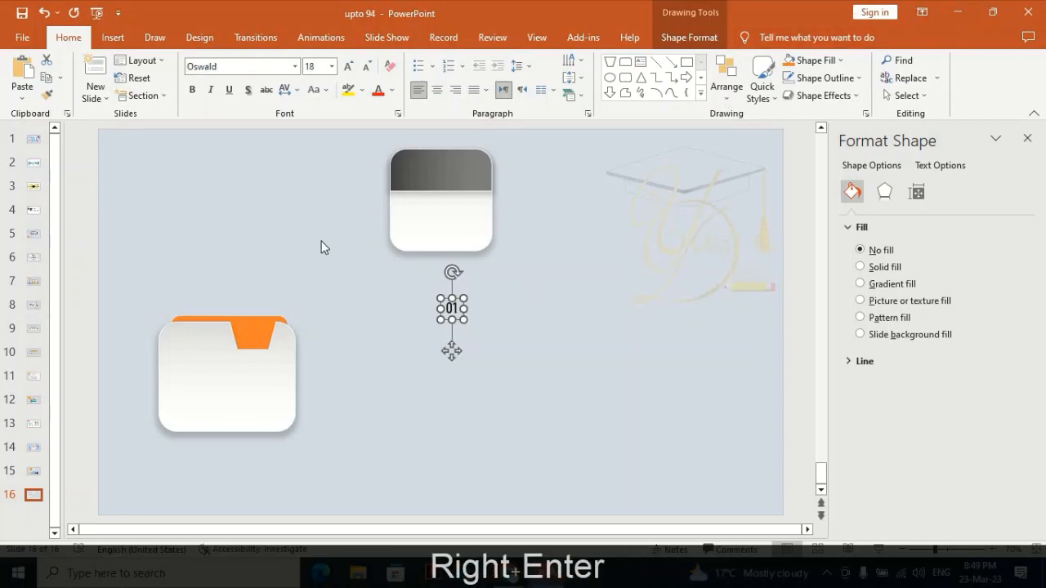
{"action": "key", "text": "ctrl+b"}
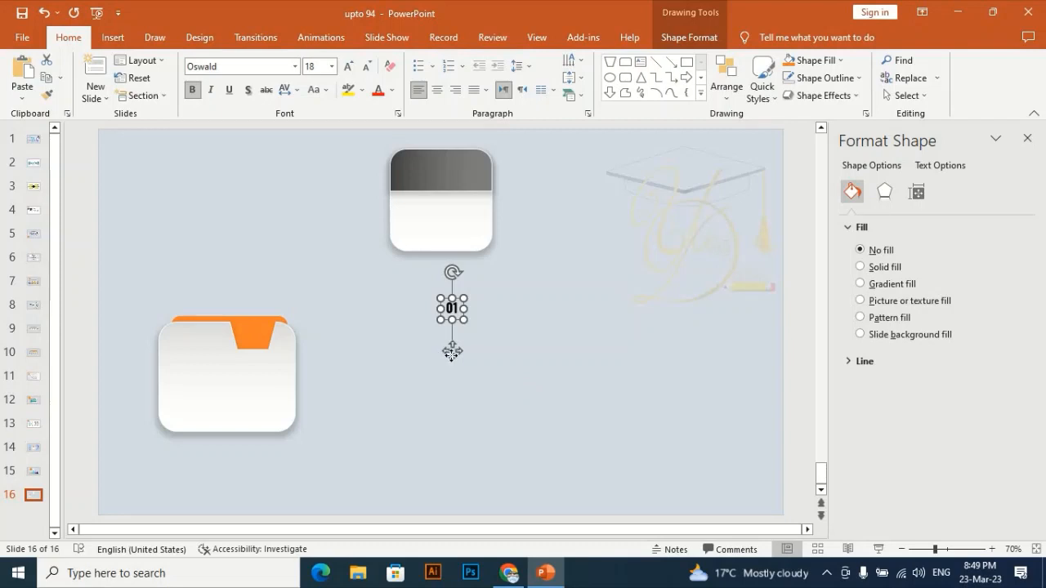
- Move the "01" text box onto the card's orange tab and set its font size to 32
{"action": "left_click_drag", "start_coordinate": [310, 371], "coordinate": [253, 381]}
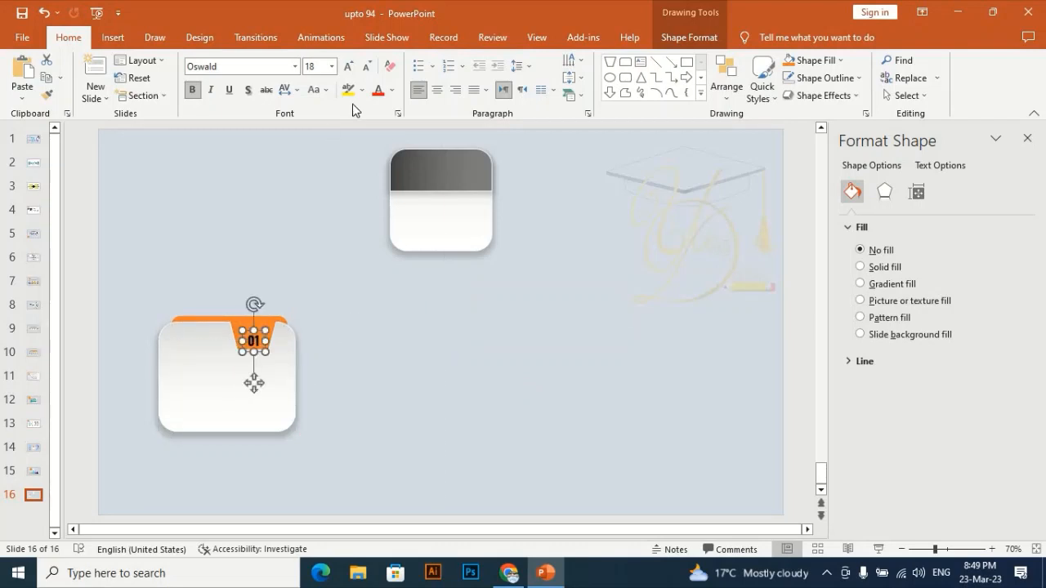
{"action": "left_click", "coordinate": [332, 66]}
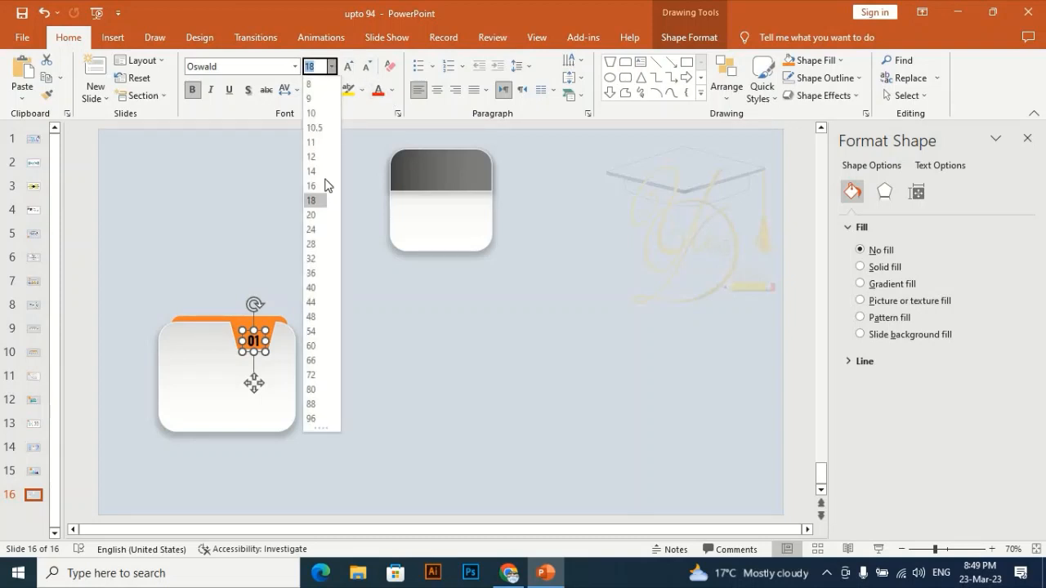
{"action": "left_click", "coordinate": [326, 259]}
{"action": "left_click_drag", "start_coordinate": [266, 366], "coordinate": [263, 360]}
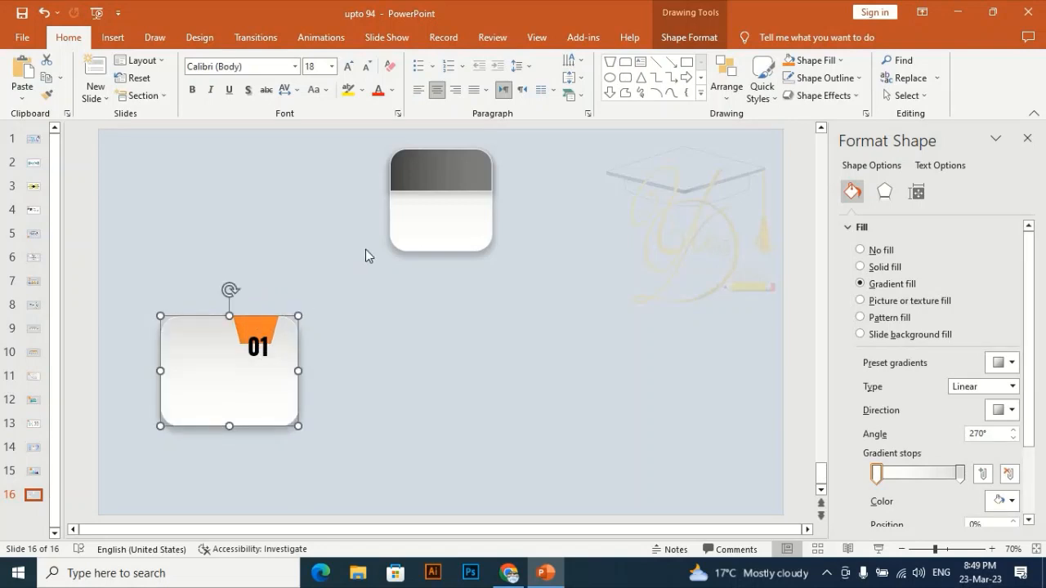
{"action": "key", "text": "ctrl+z"}
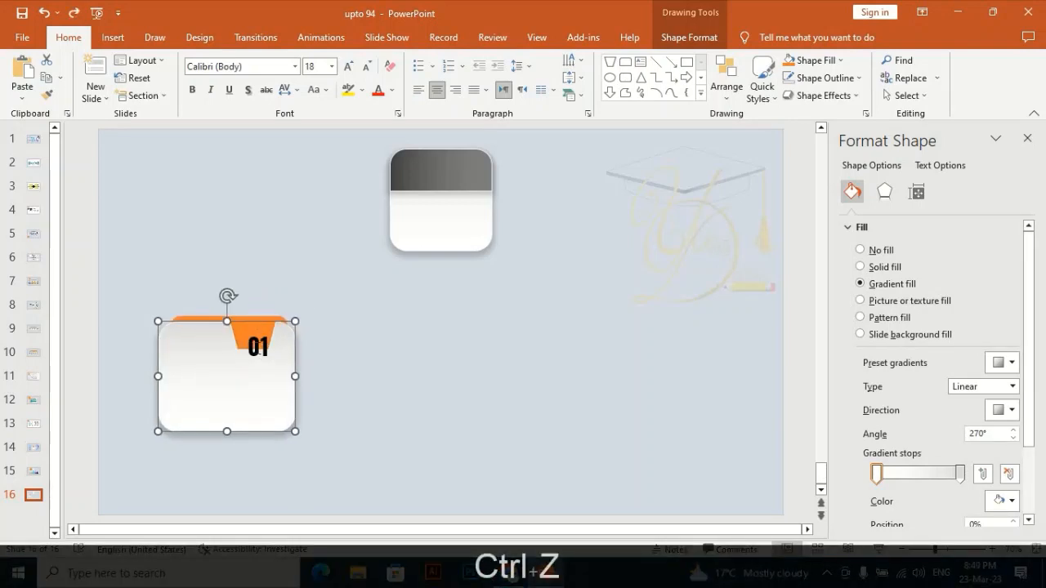
- Nudge the "01" text box up and slightly left so it sits centred inside the orange tab
{"action": "left_click", "coordinate": [259, 362]}
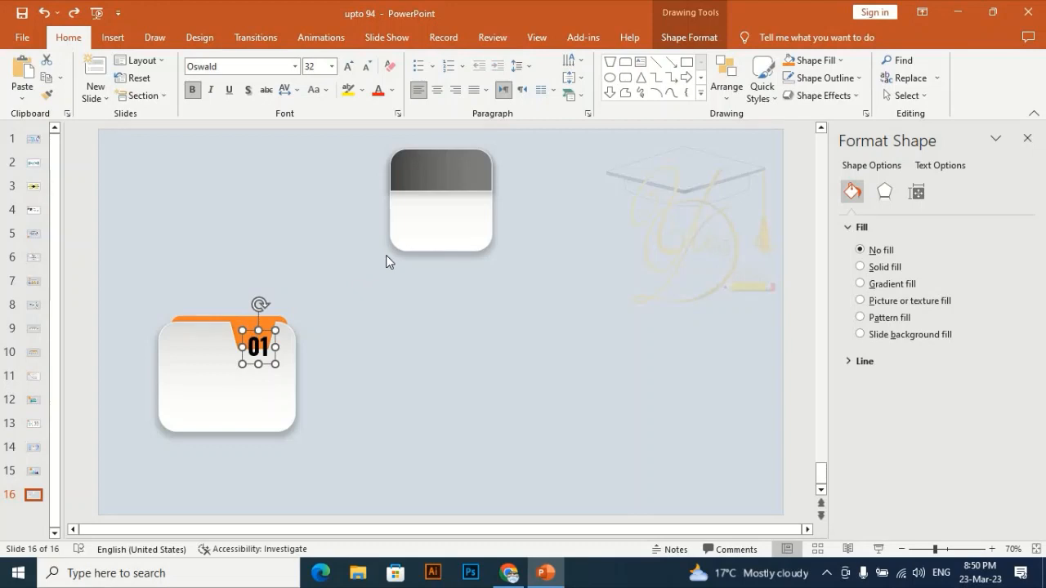
{"action": "key", "text": "Up"}
{"action": "key", "text": "Up"}
{"action": "key", "text": "Up"}
{"action": "key", "text": "Up"}
{"action": "key", "text": "Up"}
{"action": "key", "text": "Up"}
{"action": "key", "text": "Up"}
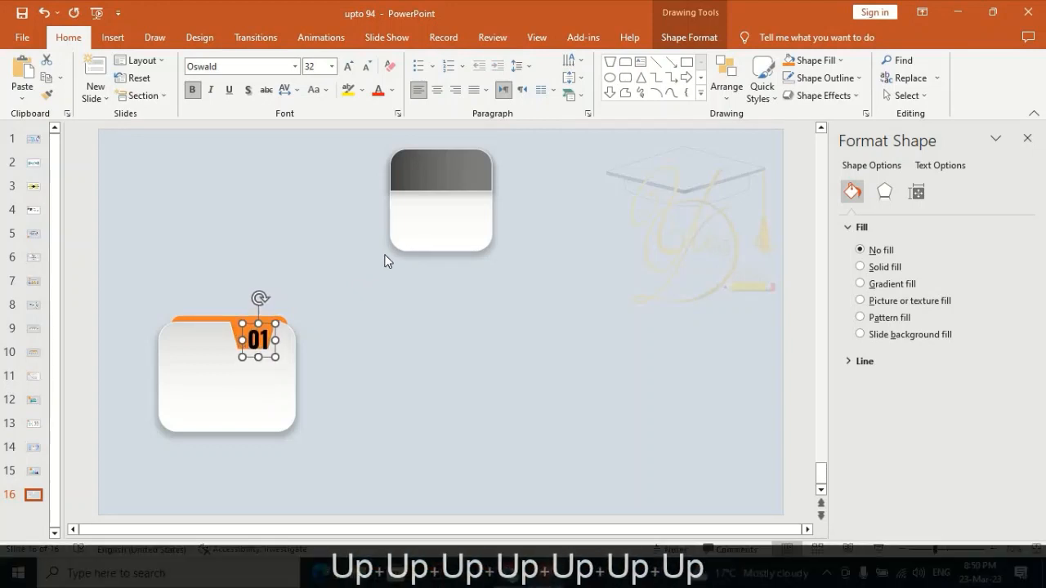
{"action": "key", "text": "Up"}
{"action": "key", "text": "Up"}
{"action": "key", "text": "Up"}
{"action": "key", "text": "Up"}
{"action": "key", "text": "Up"}
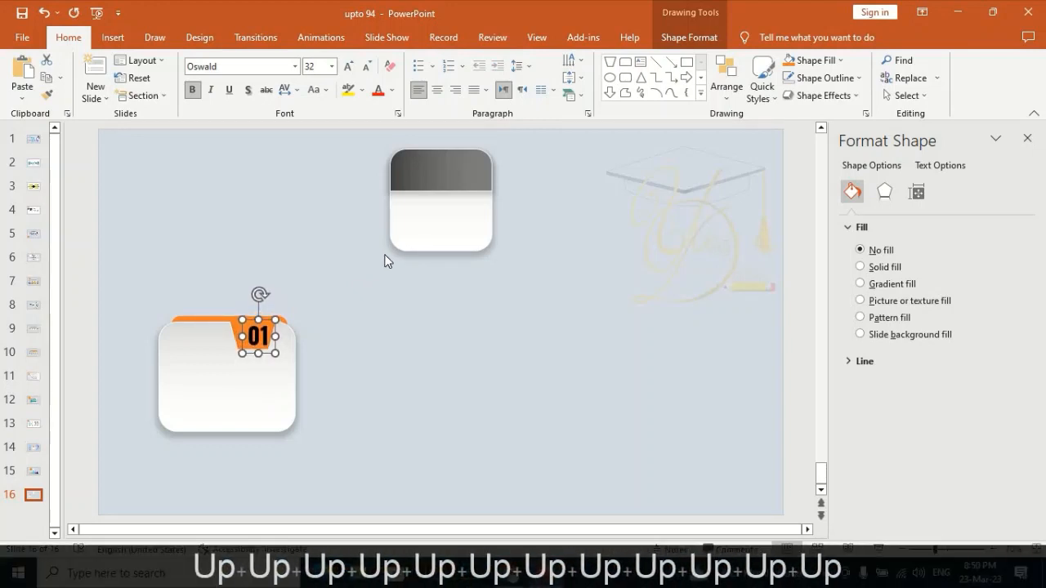
{"action": "key", "text": "Left"}
{"action": "key", "text": "Left"}
{"action": "key", "text": "Left"}
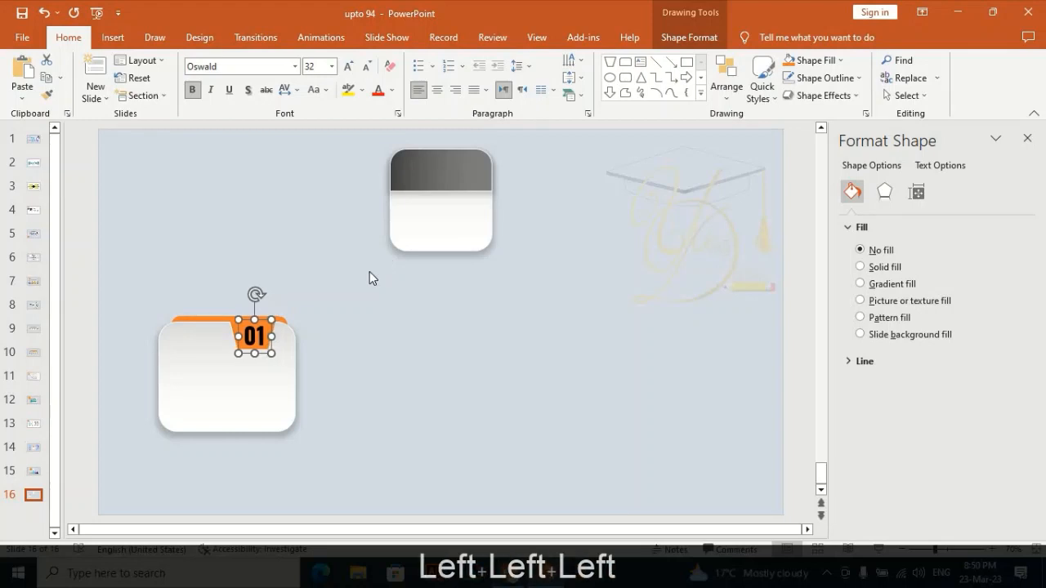
- Change the "01" text colour to white and deselect it
{"action": "left_click", "coordinate": [392, 90]}
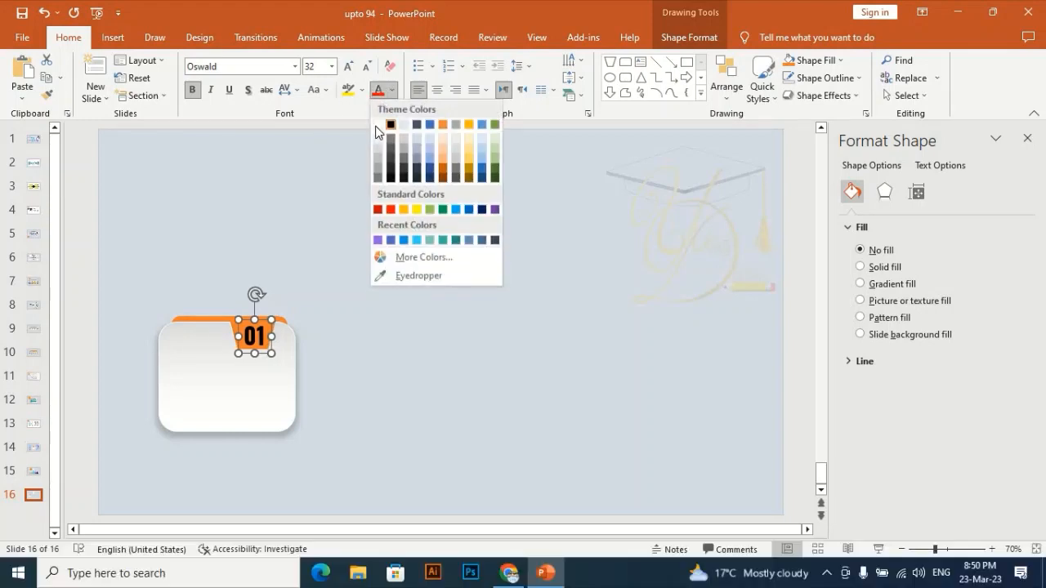
{"action": "left_click", "coordinate": [377, 126]}
{"action": "left_click", "coordinate": [326, 247]}
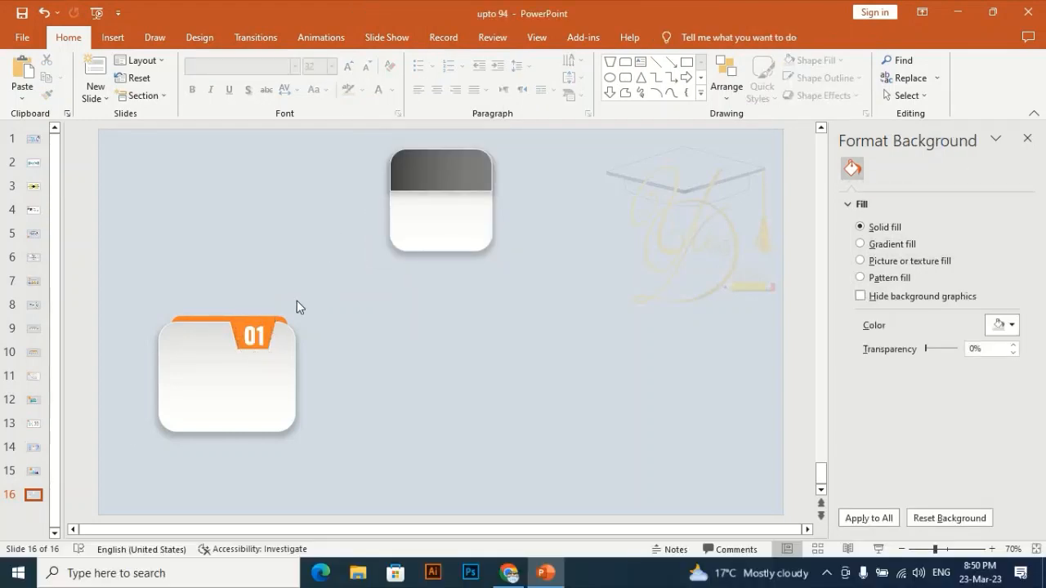
- Go to slide 15 with the organization chart
{"action": "left_click", "coordinate": [33, 470]}
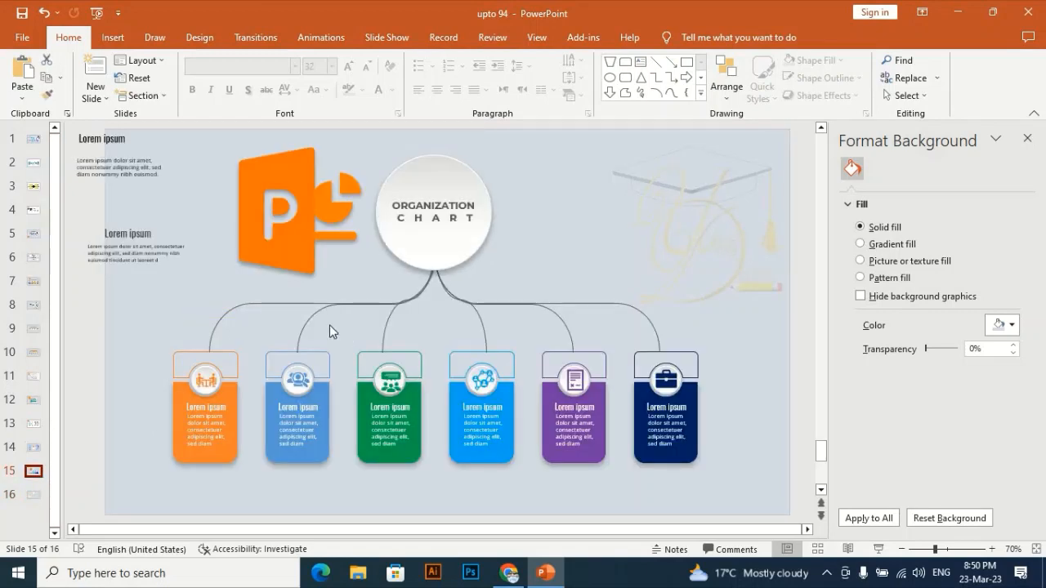